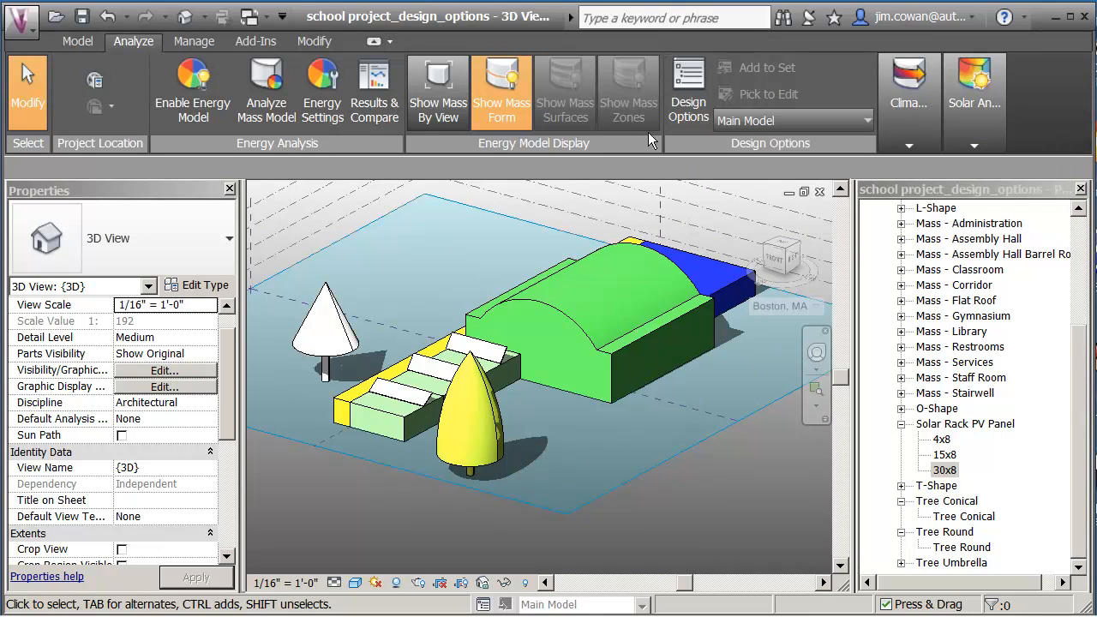
- Create a new design option set and rename it Layout
left_click(678, 98)
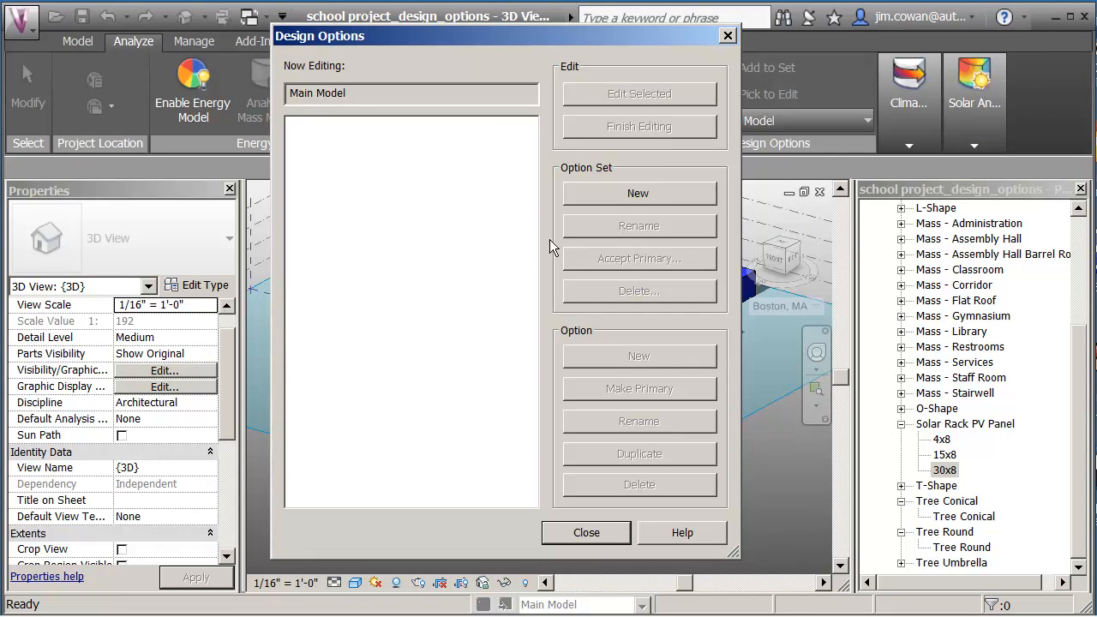
left_click(638, 194)
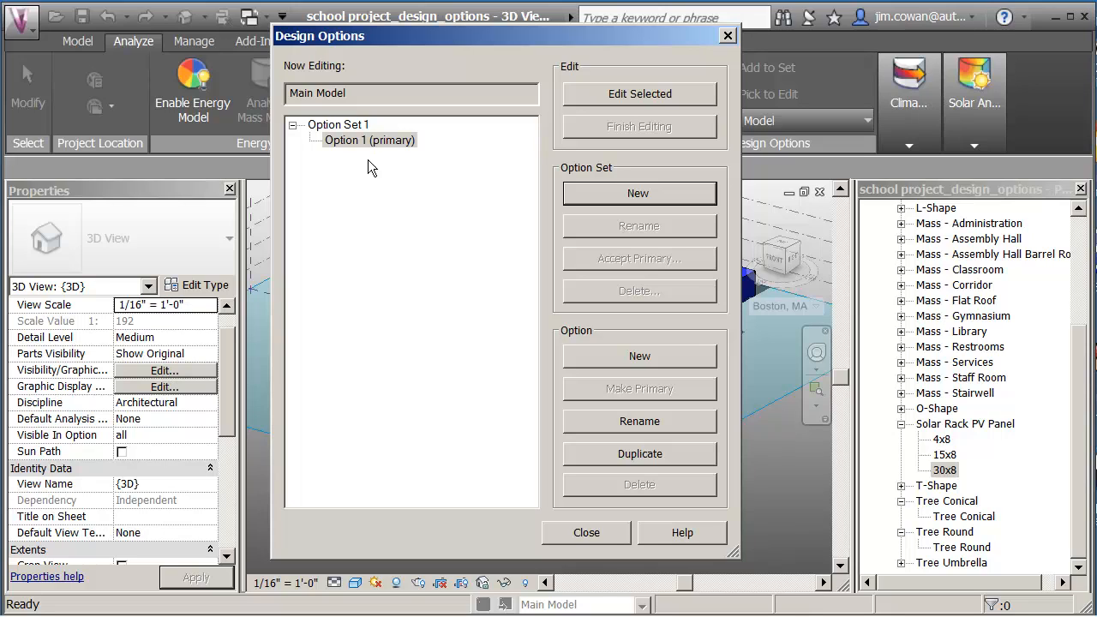
left_click(361, 129)
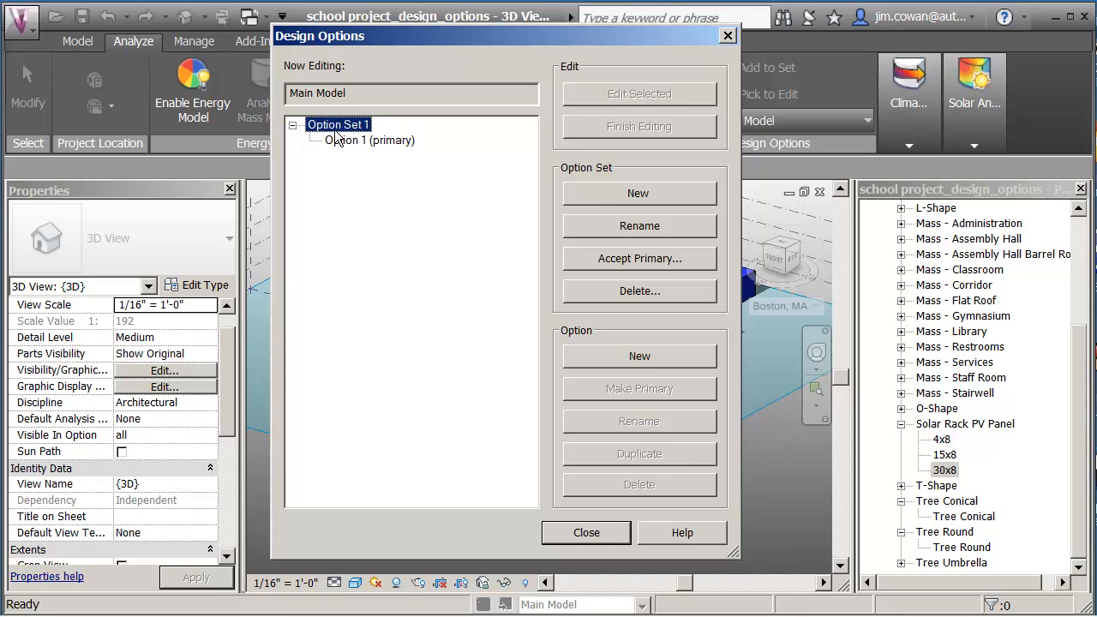
left_click(639, 227)
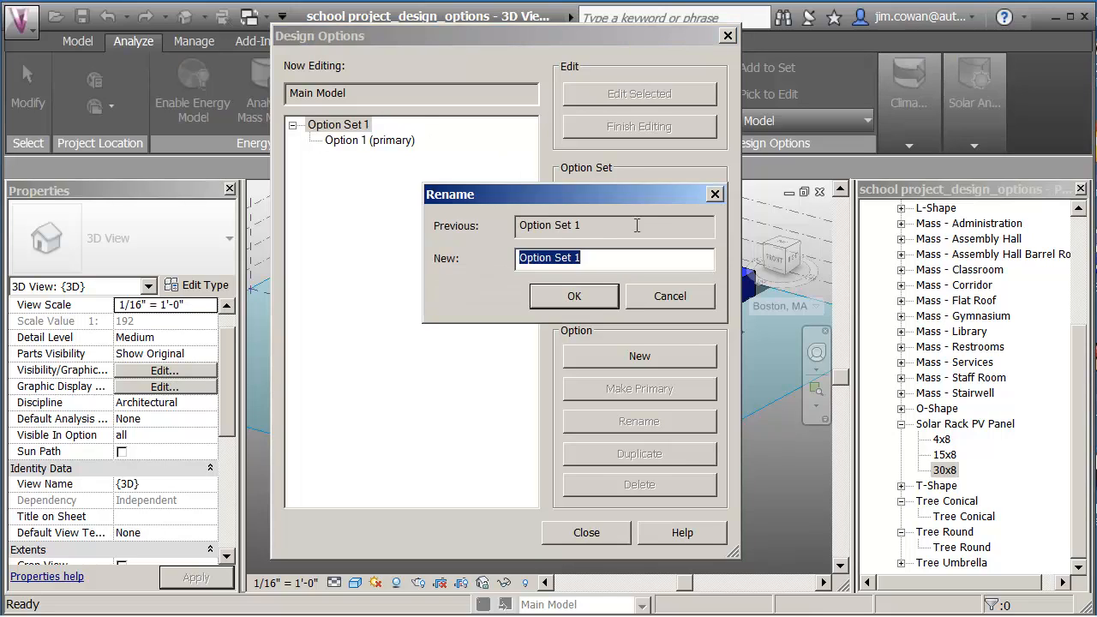
left_click_drag(583, 257, 424, 262)
type("Layout")
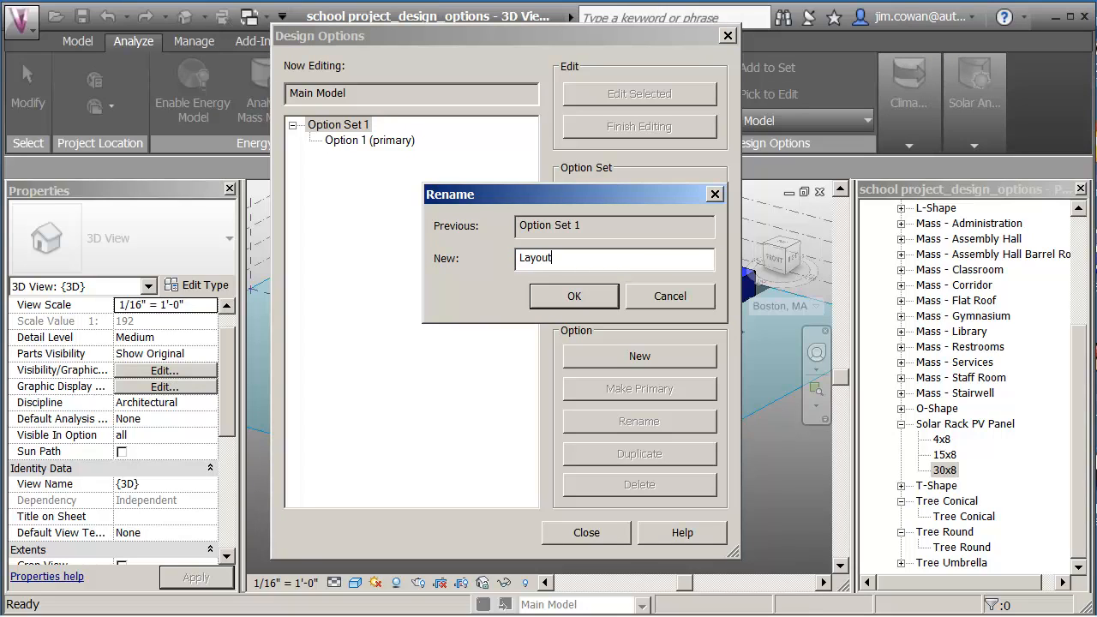
left_click(570, 301)
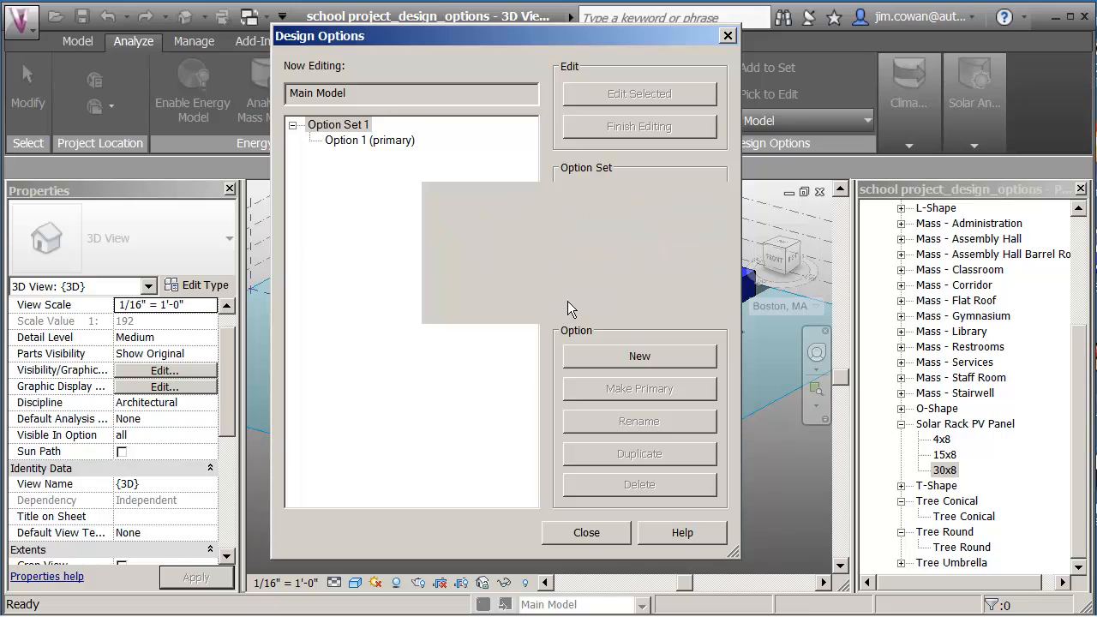
- Add a second option to the Layout set and rename the primary option to Single level
left_click(637, 357)
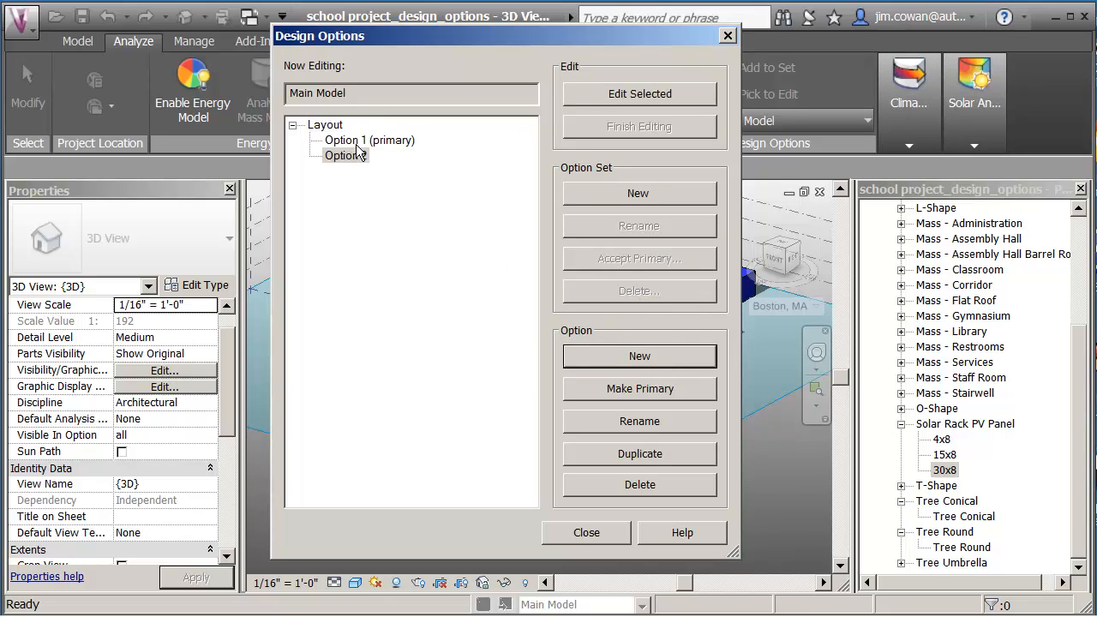
left_click(358, 143)
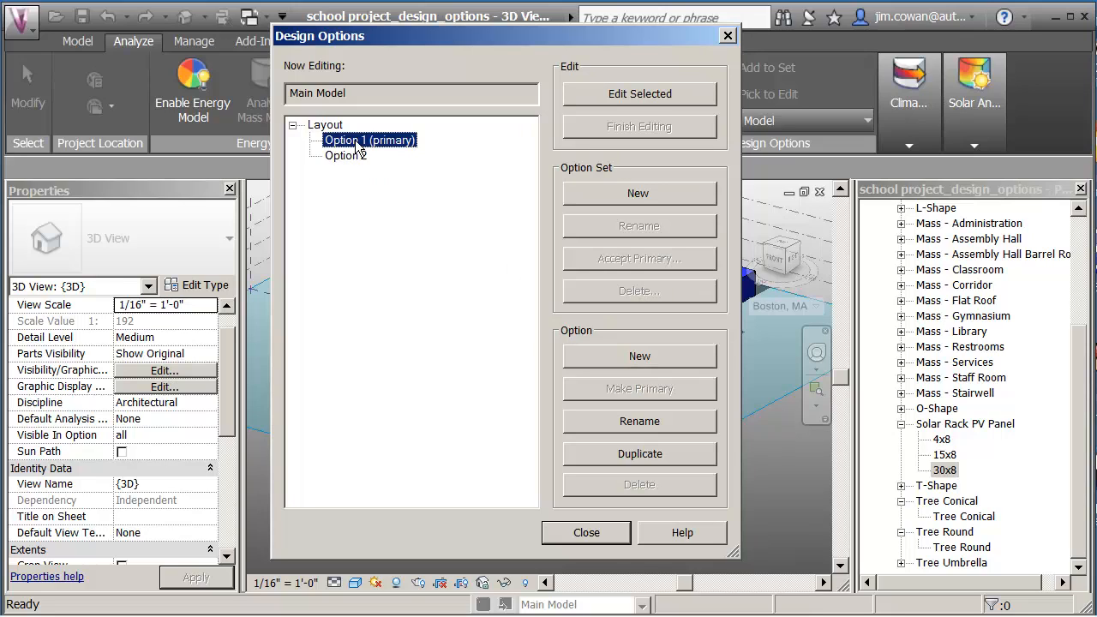
left_click(643, 422)
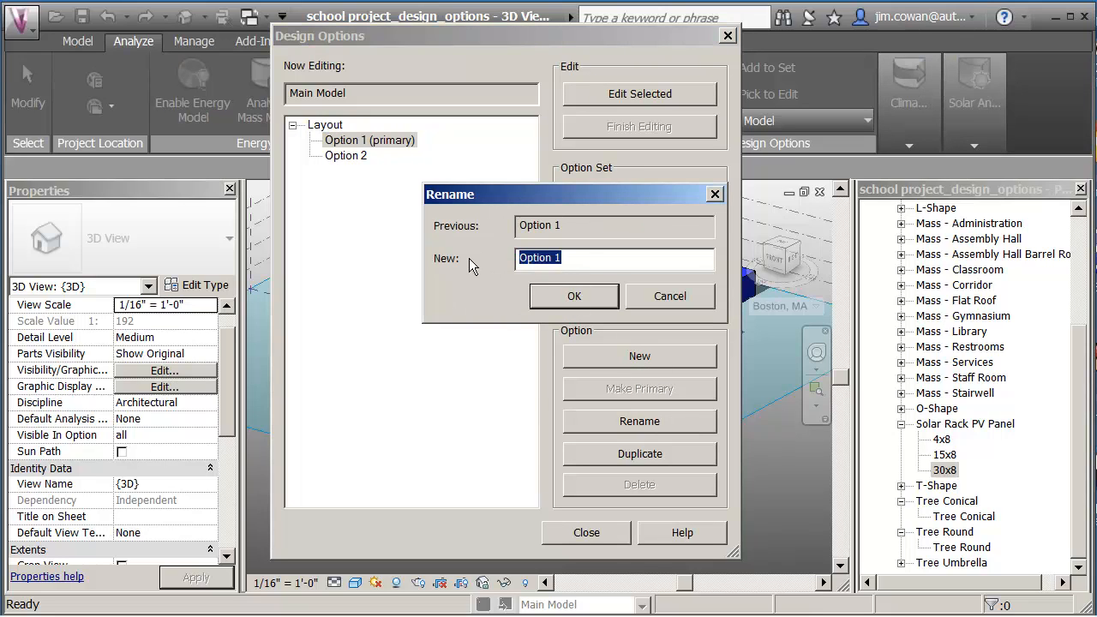
type("Single leve")
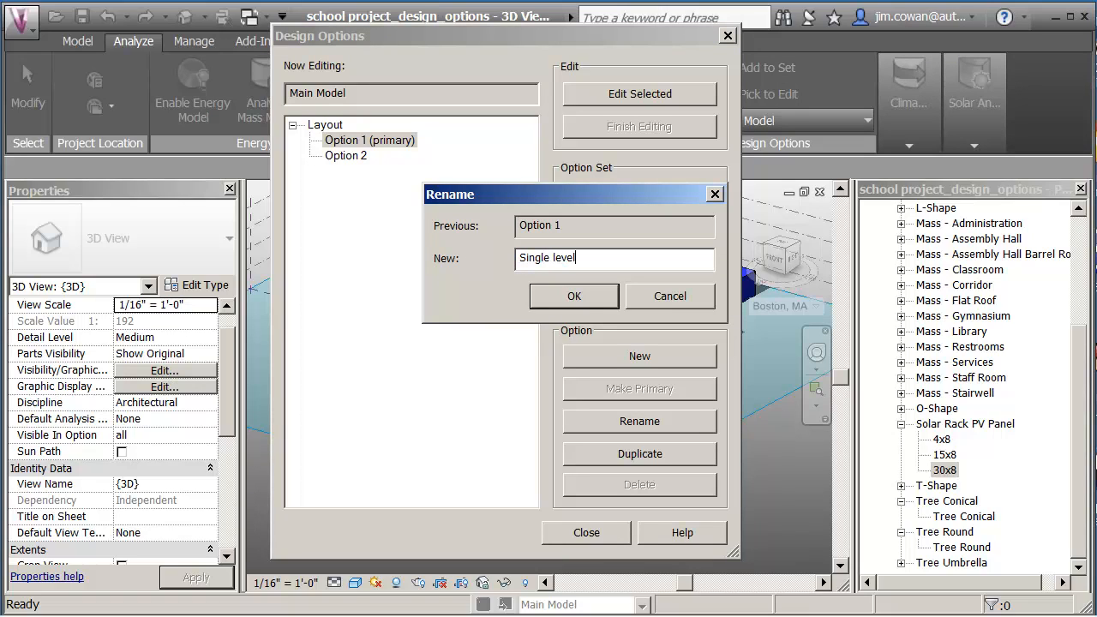
type("l")
left_click(575, 296)
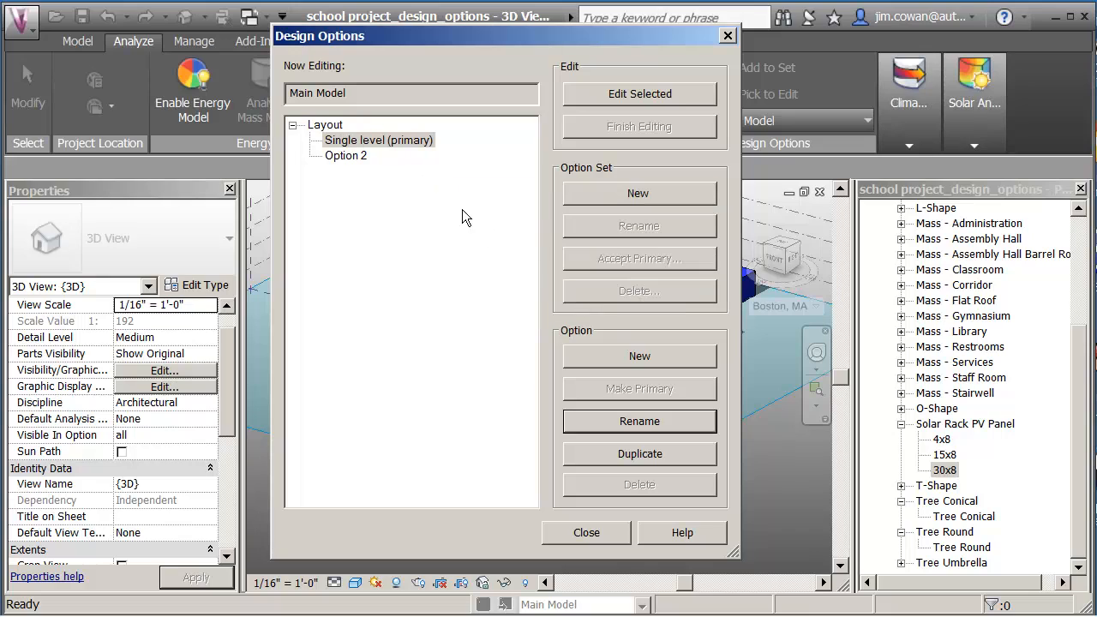
- Rename Option 2 to Stacked Classrooms and close the design options dialog
left_click(353, 158)
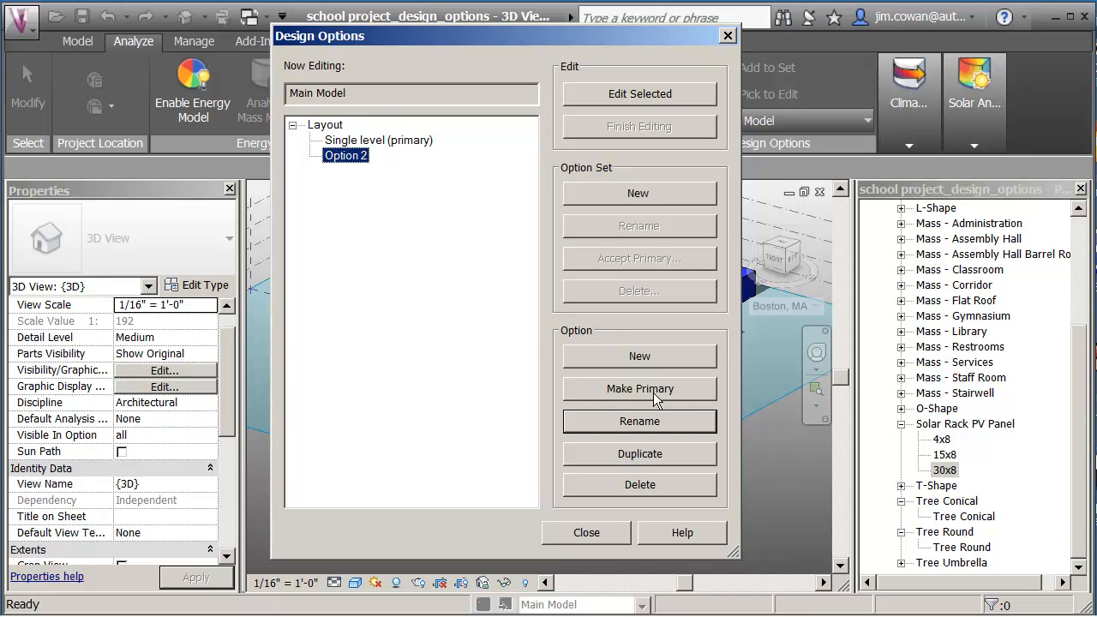
left_click(652, 421)
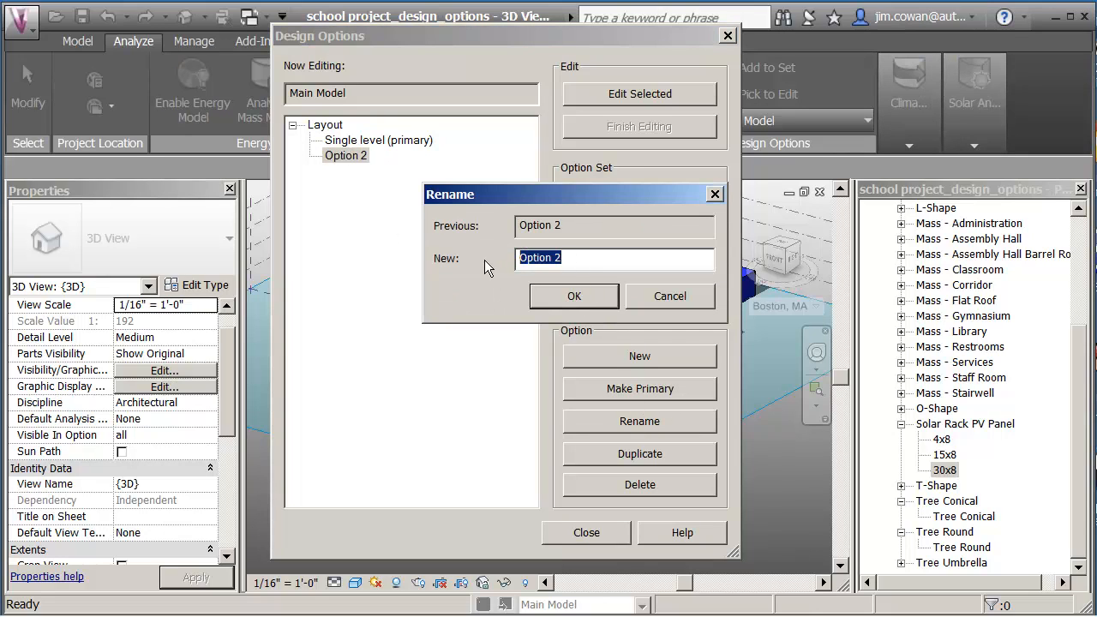
type("Stacked Classrooms")
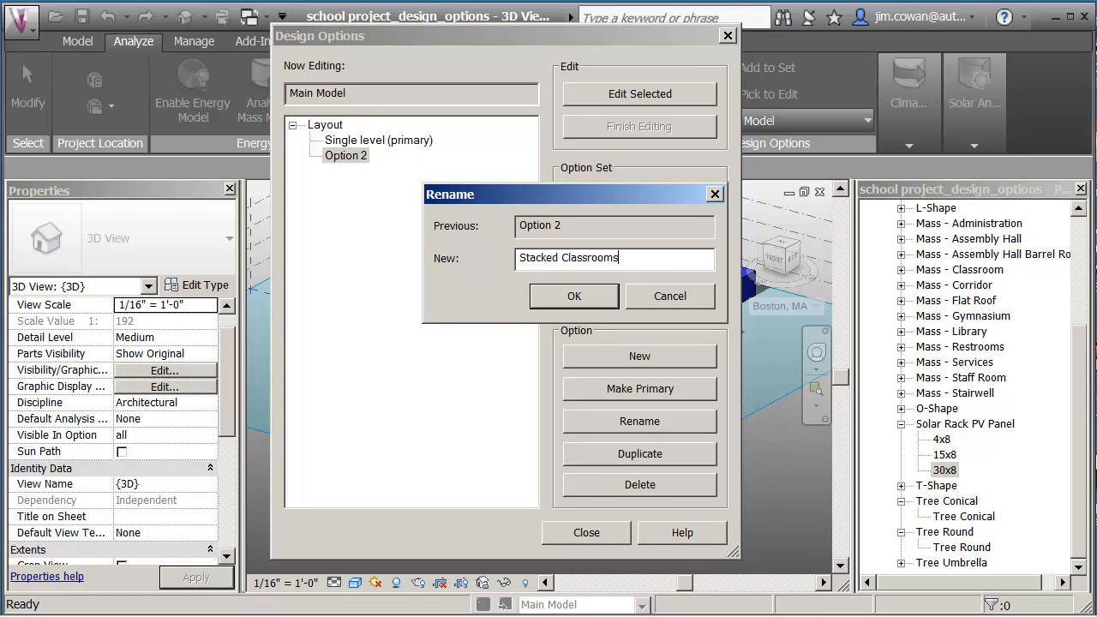
left_click(590, 302)
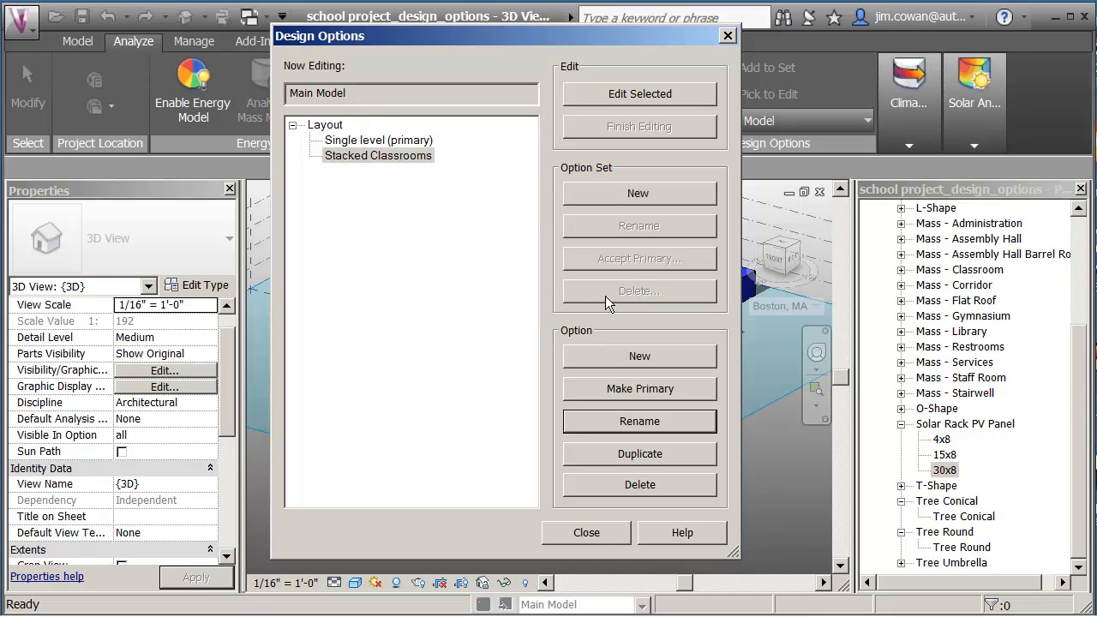
left_click(586, 533)
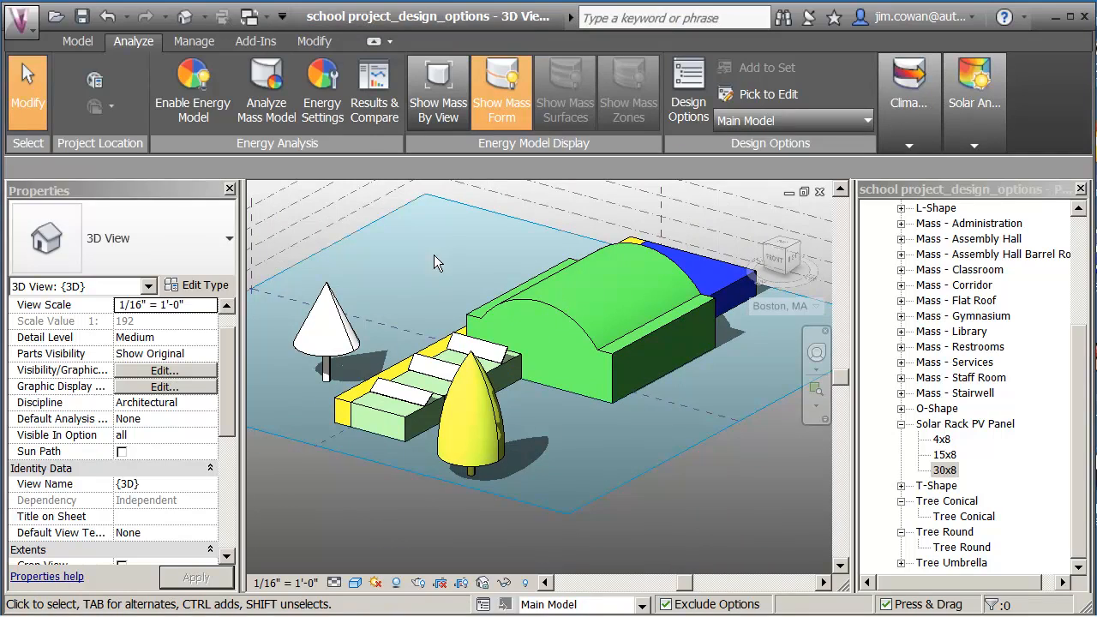
- Check which design option the conical tree and the yellow corridor mass are assigned to
left_click(333, 304)
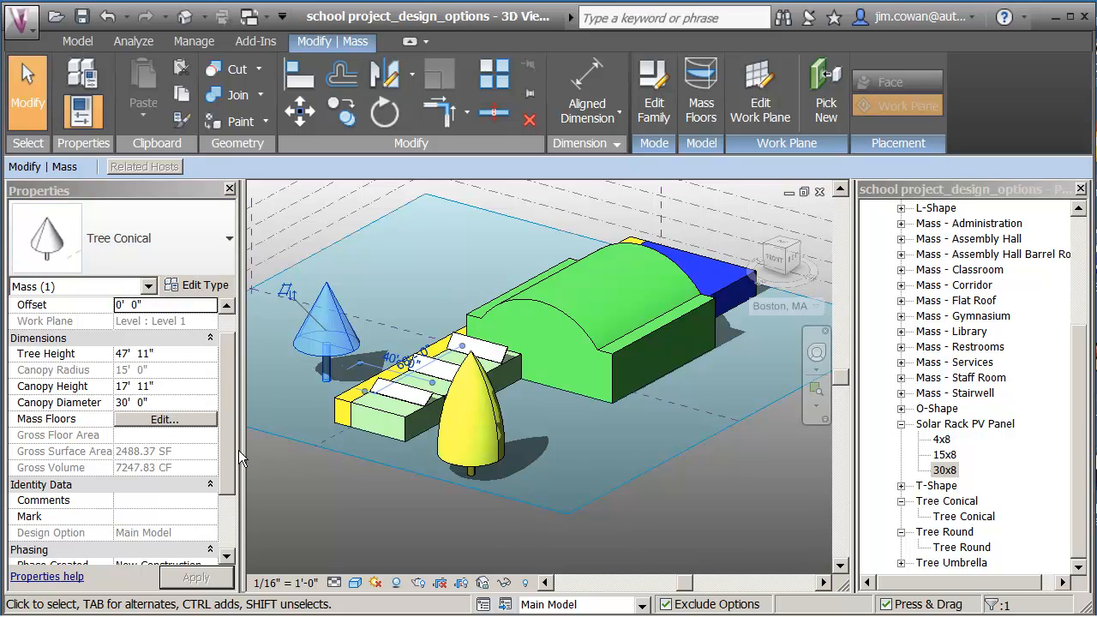
scroll(231, 489, "down", 3)
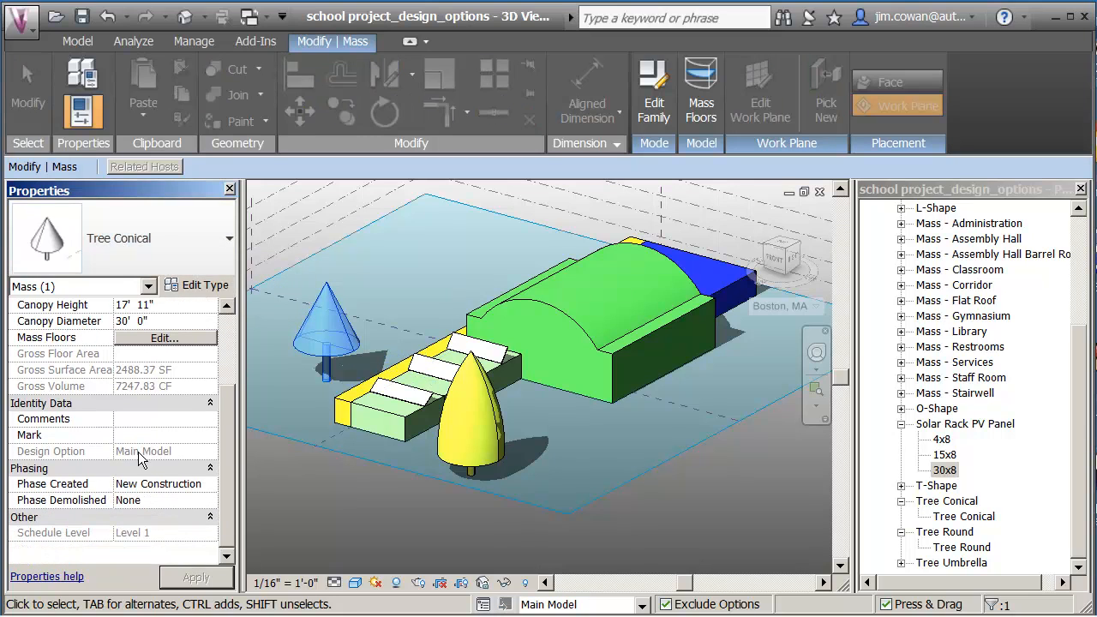
left_click(295, 472)
left_click(339, 430)
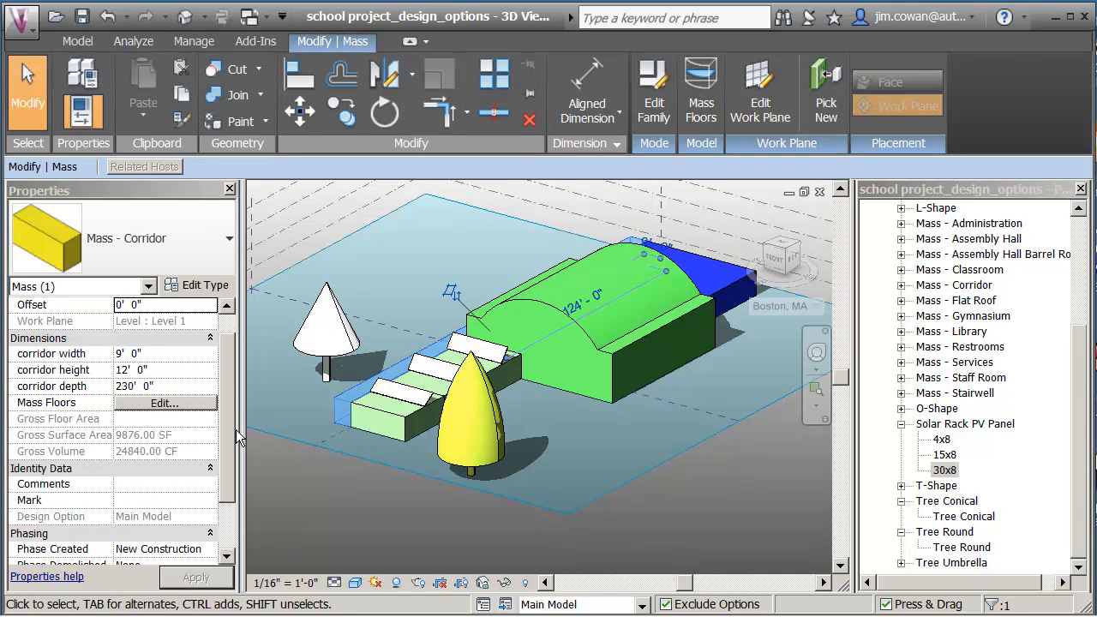
left_click(330, 490)
middle_click_drag(331, 490, 399, 483)
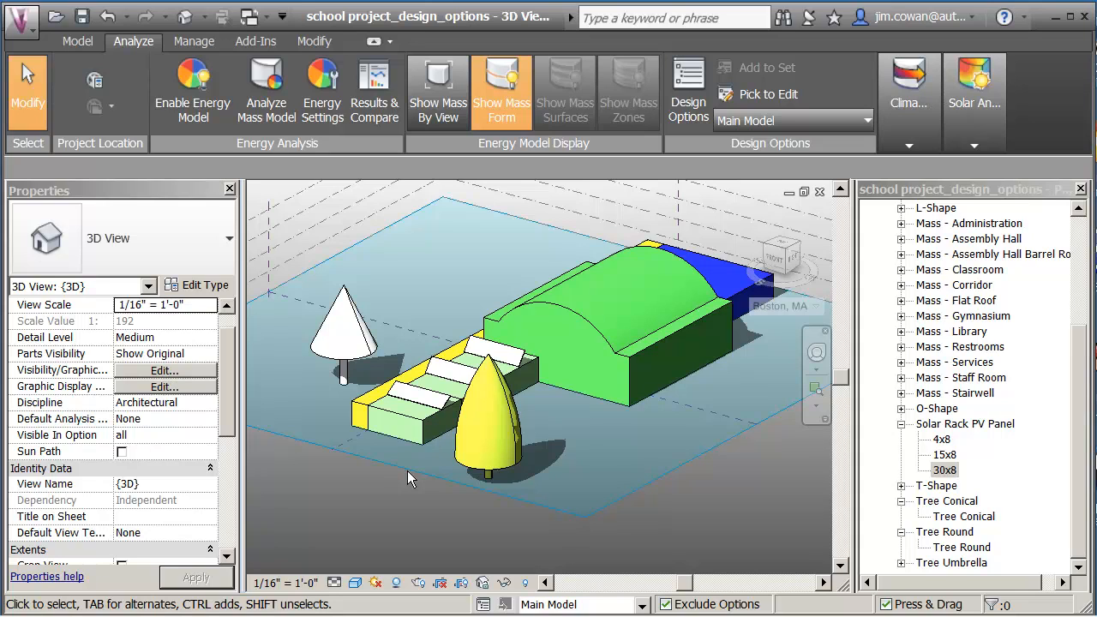
- Temporarily hide the conical tree and the round tree in the 3D view
left_click(360, 367)
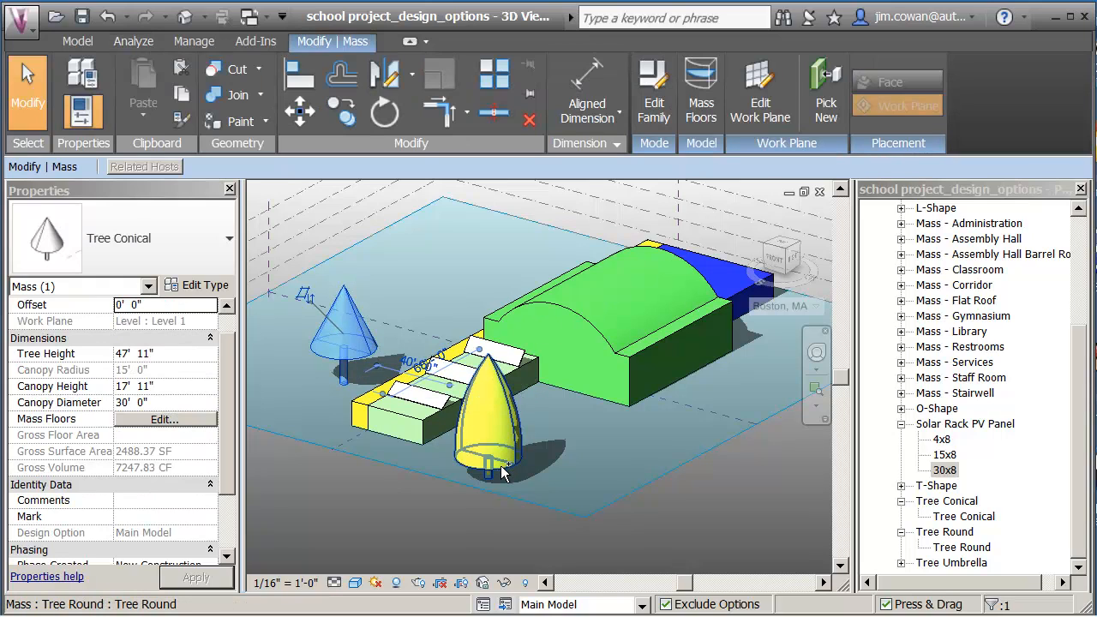
left_click(491, 420, "ctrl")
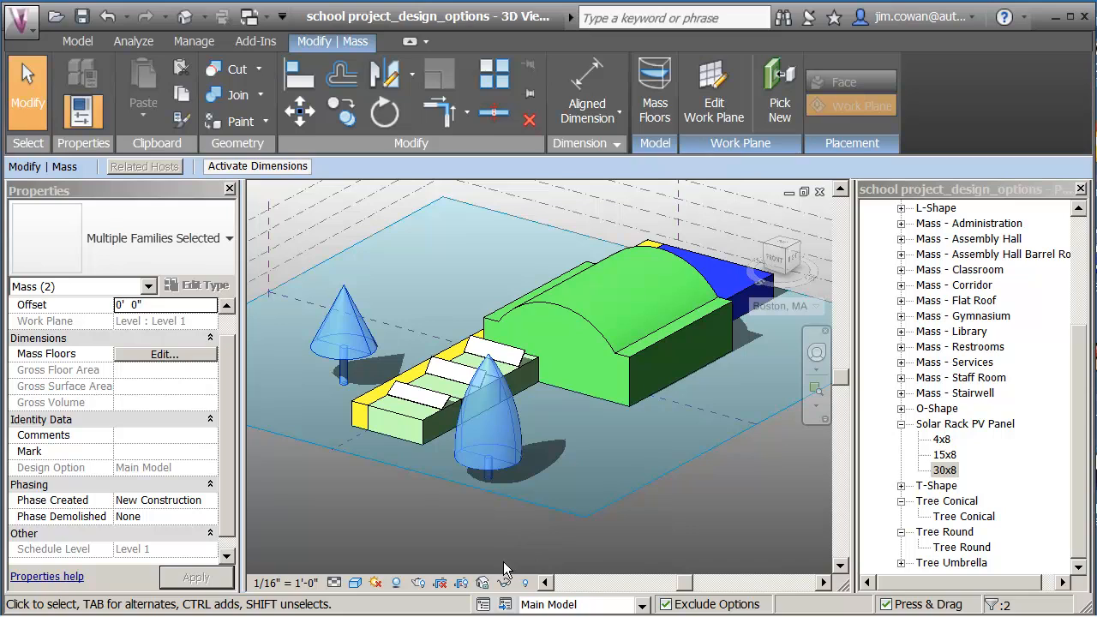
left_click(505, 583)
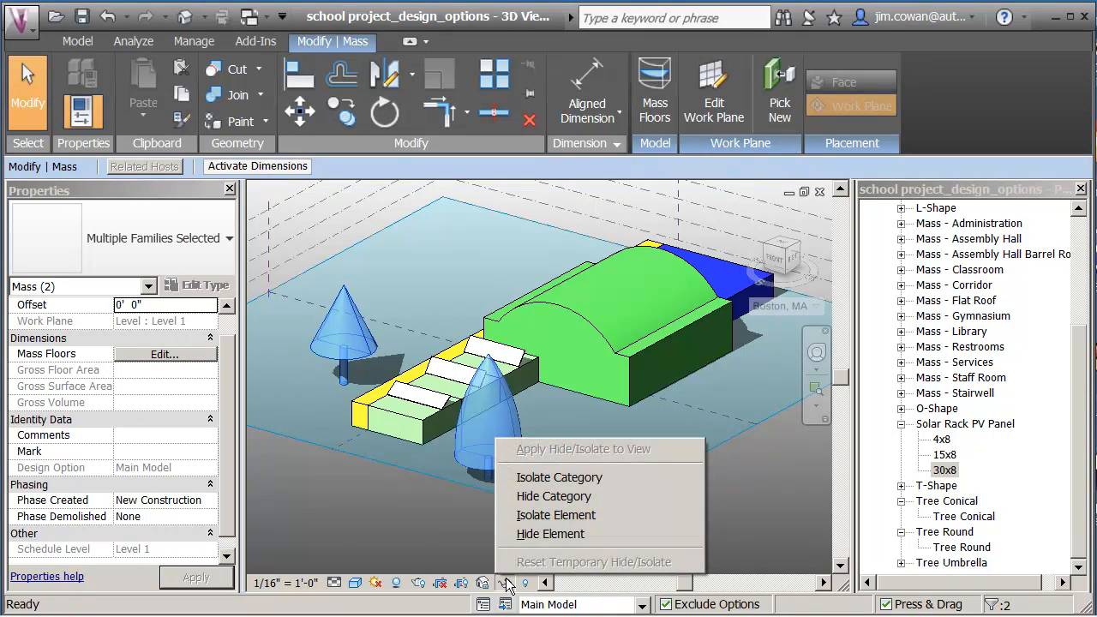
left_click(551, 534)
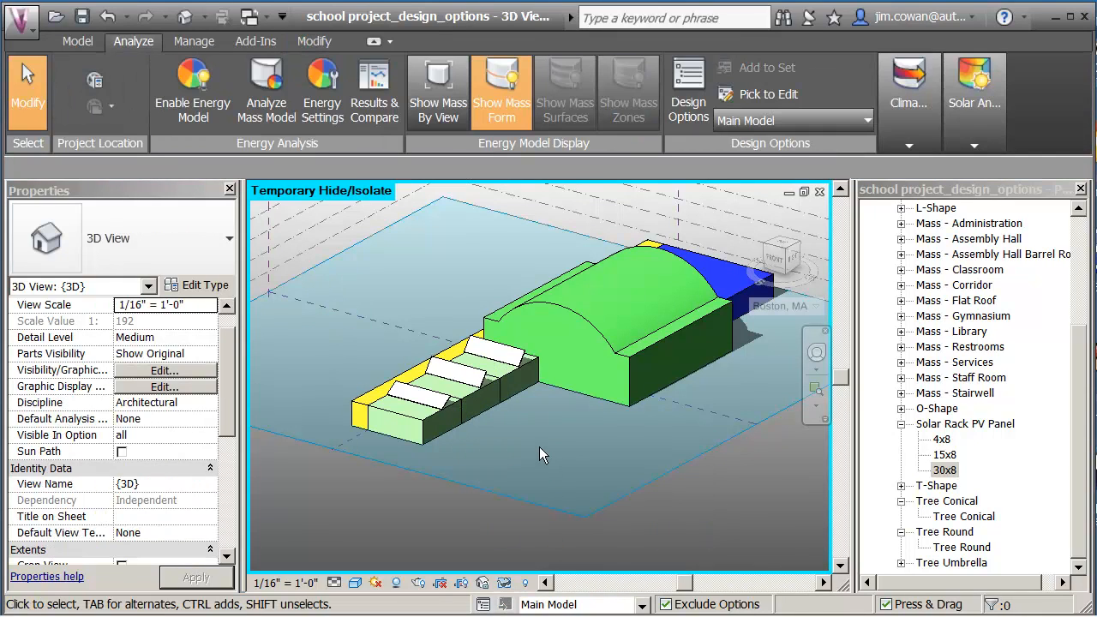
scroll(542, 446, "down", 2)
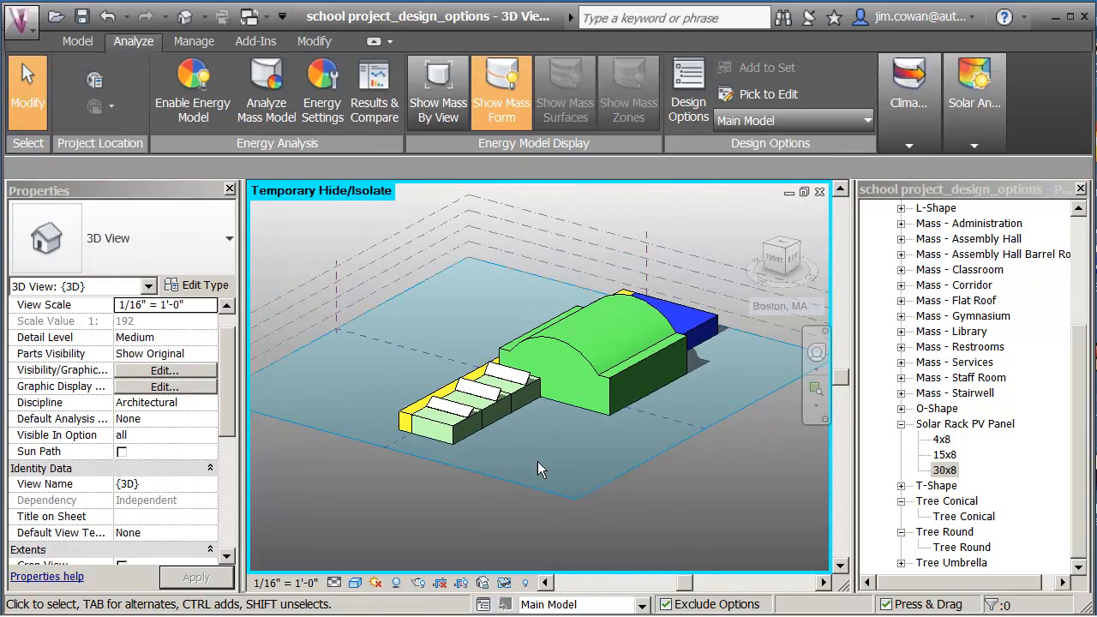
- Select all the building masses, including the corridor and solar panels, and add them to both the Single level and Stacked Classrooms options of Layout
left_click_drag(362, 222, 731, 487)
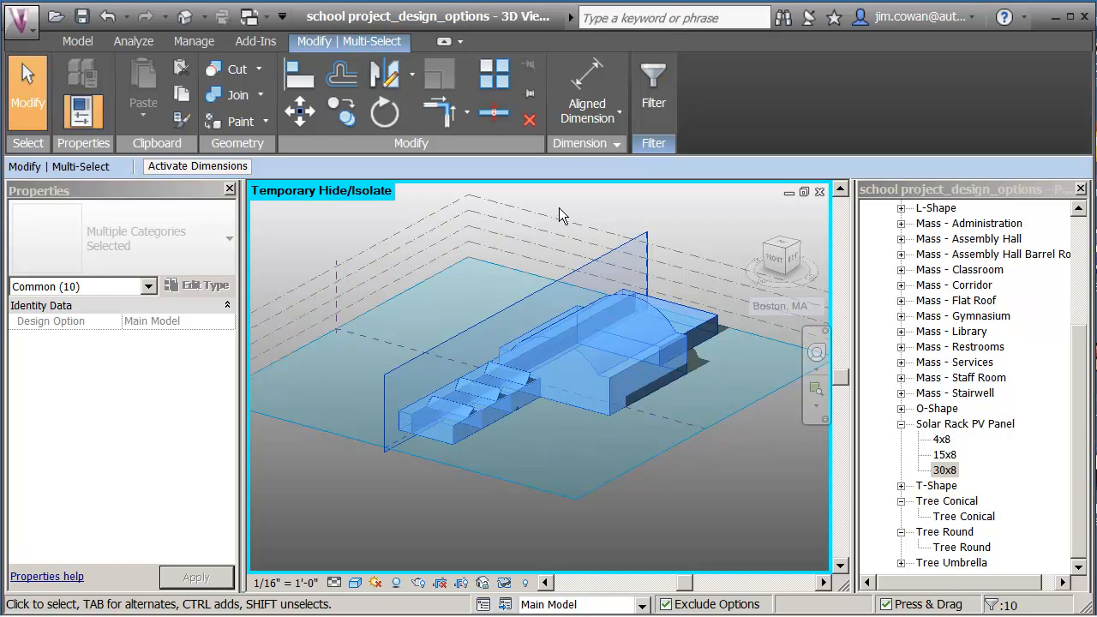
key("Escape")
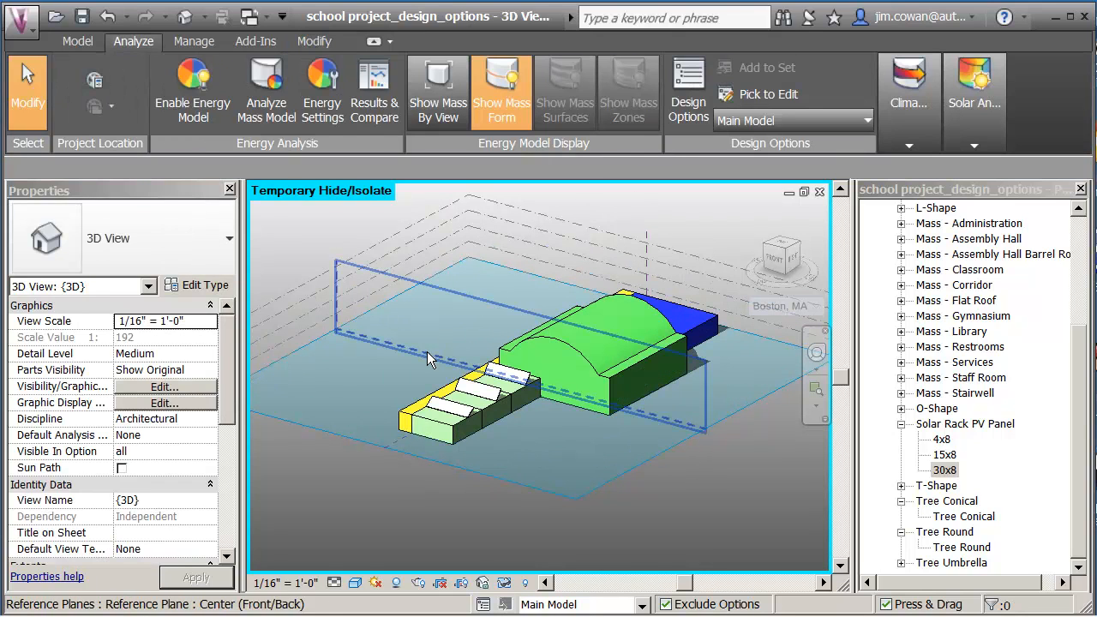
left_click_drag(405, 204, 730, 510)
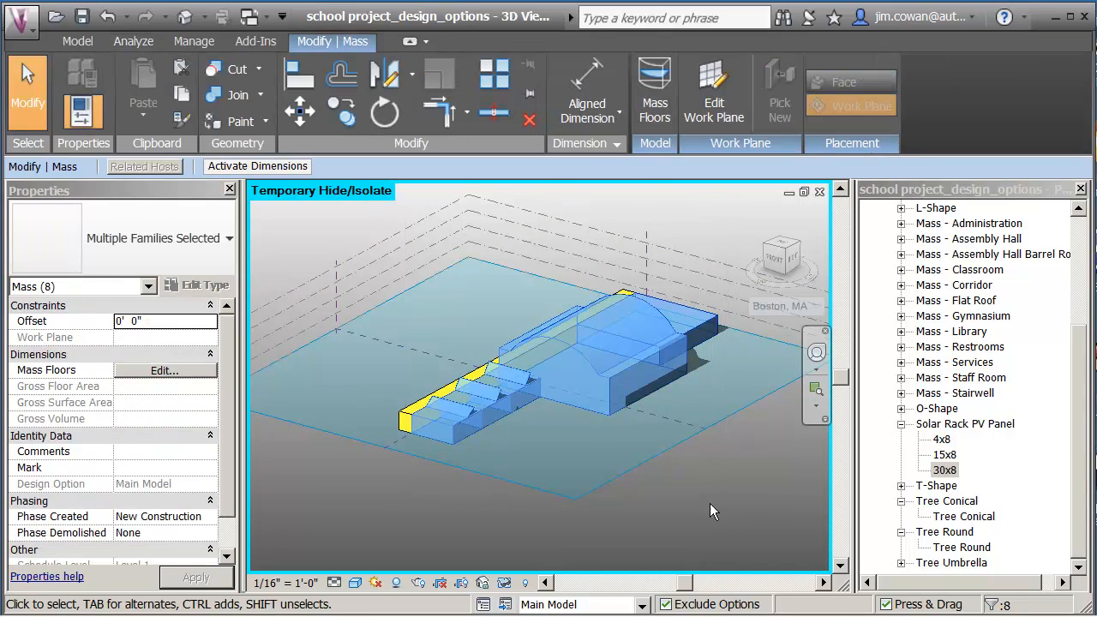
left_click(405, 418, "ctrl")
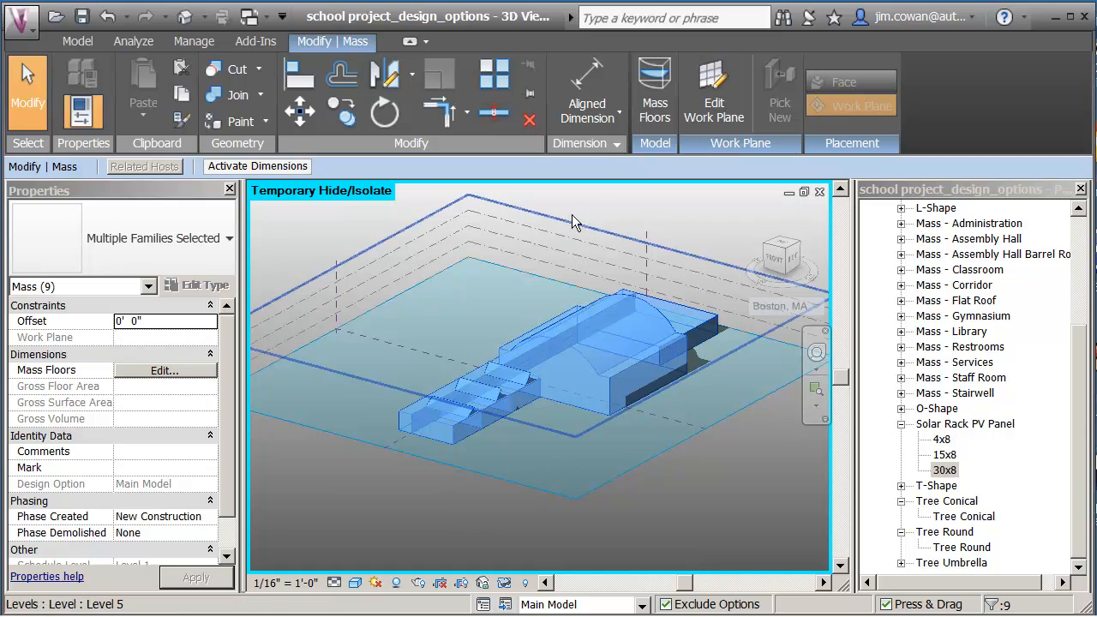
left_click(135, 41)
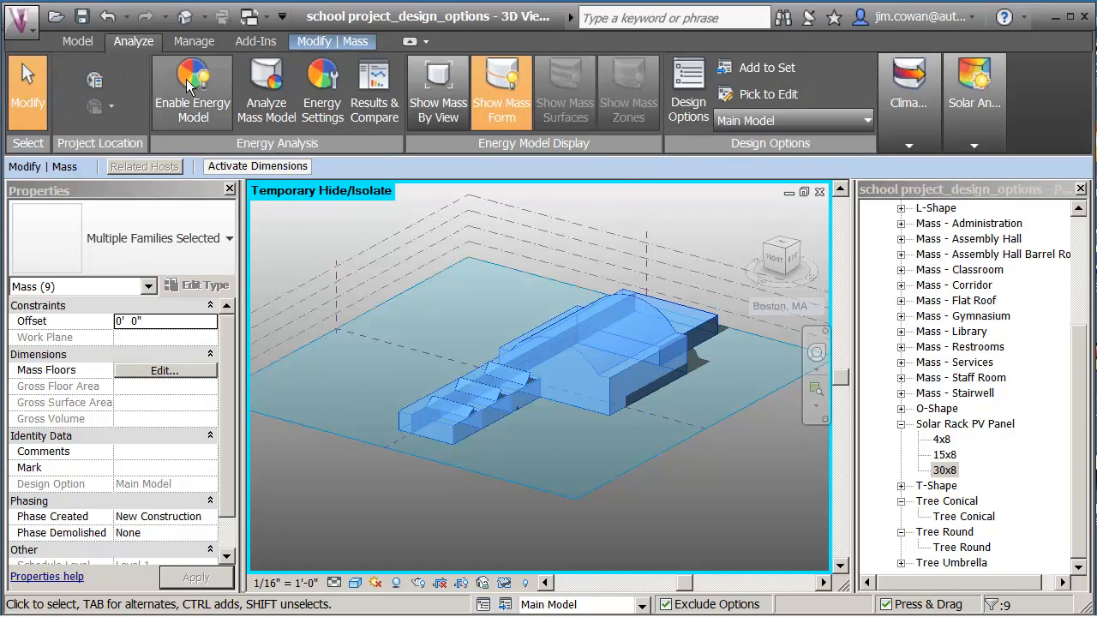
left_click(733, 63)
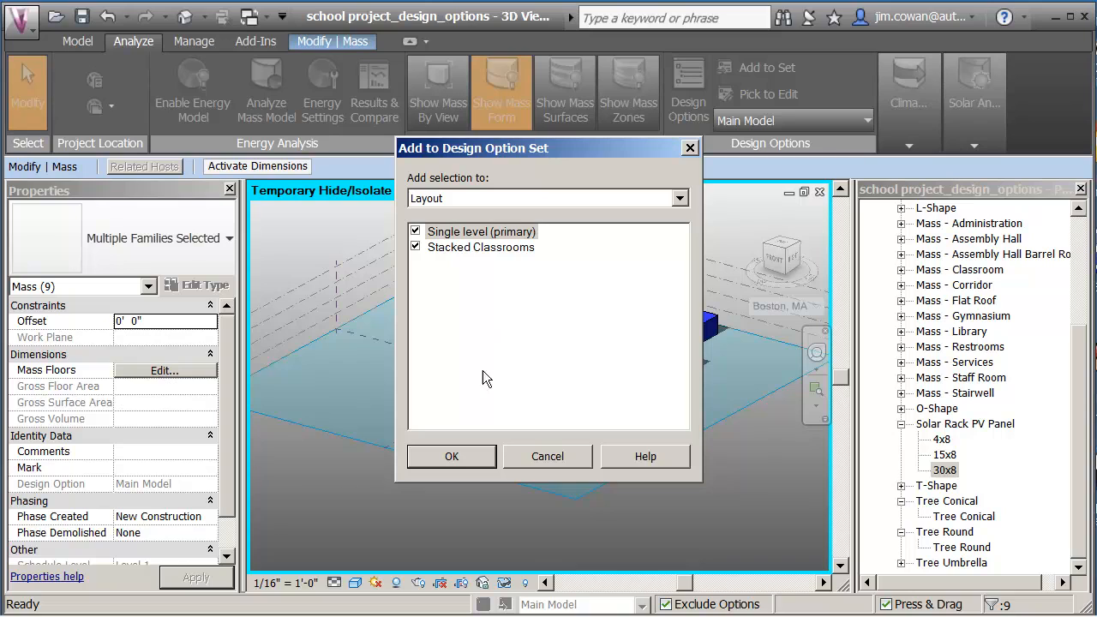
left_click(458, 457)
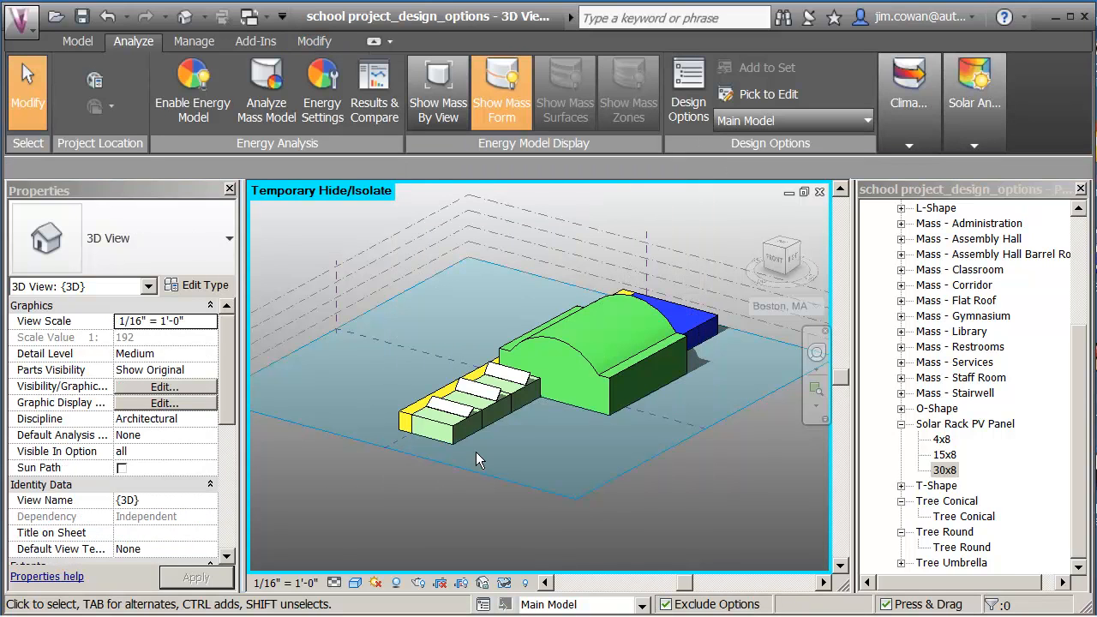
- Reset the temporary hide/isolate to bring the two trees back into the 3D view
mouse_move(510, 446)
middle_mouse_down("shift")
mouse_move(527, 449)
mouse_move(508, 431)
middle_mouse_up("shift")
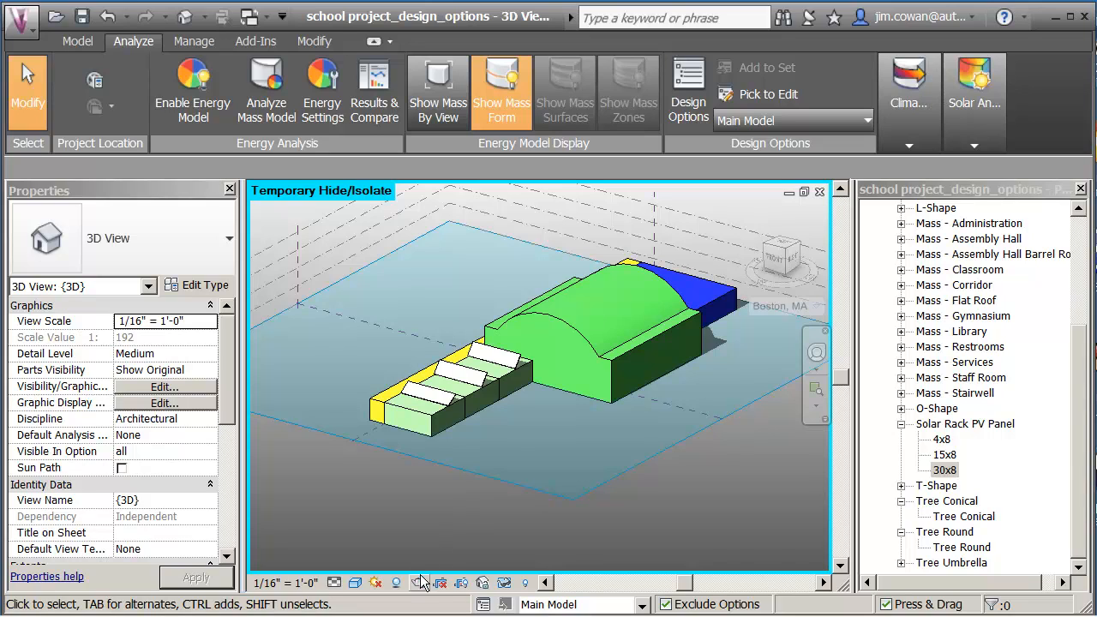
left_click(506, 584)
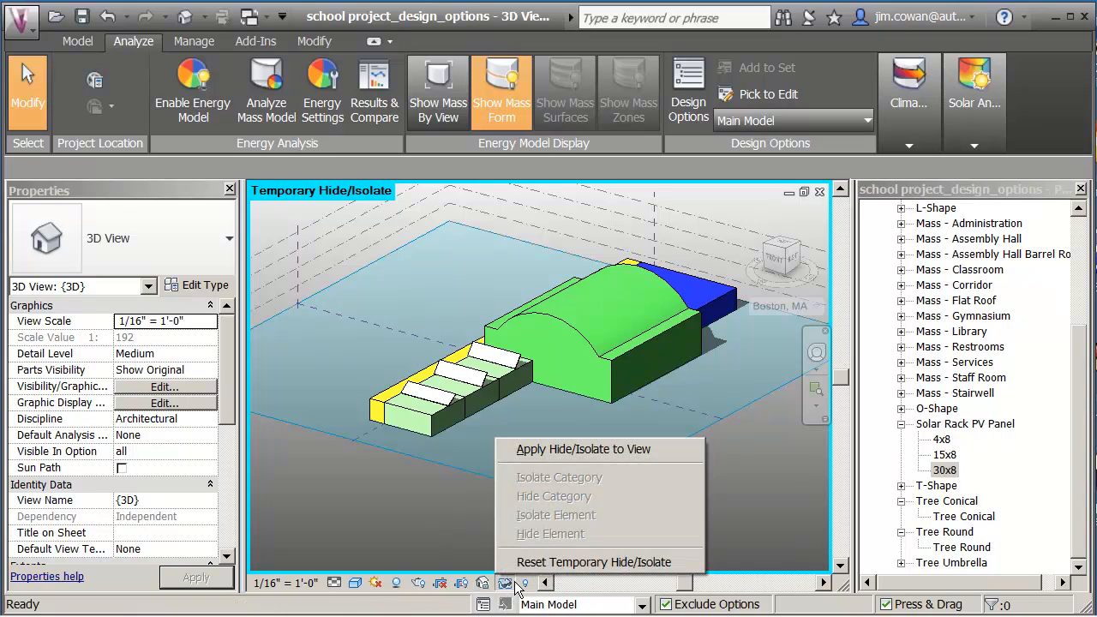
left_click(558, 566)
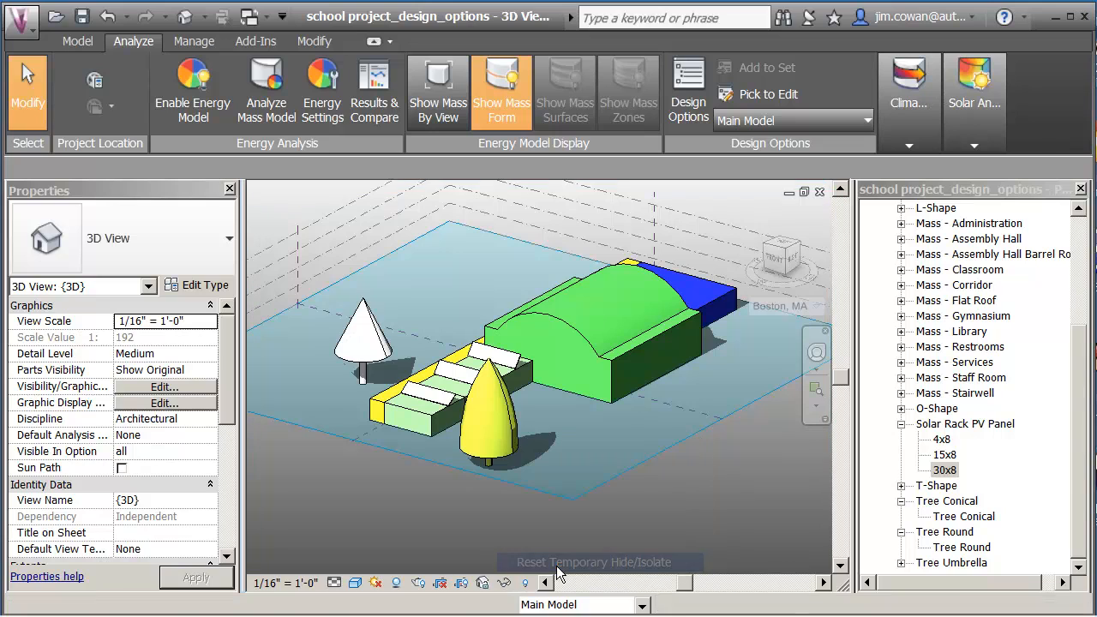
- Check the conical tree's design option assignment once more and deselect it
left_click(390, 344)
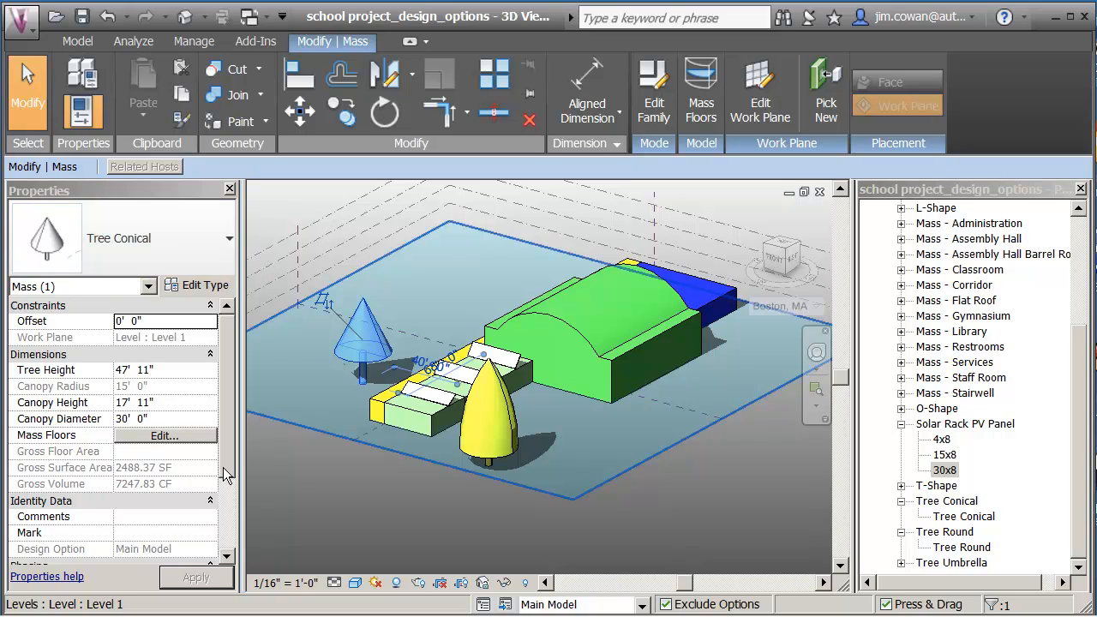
left_click(390, 477)
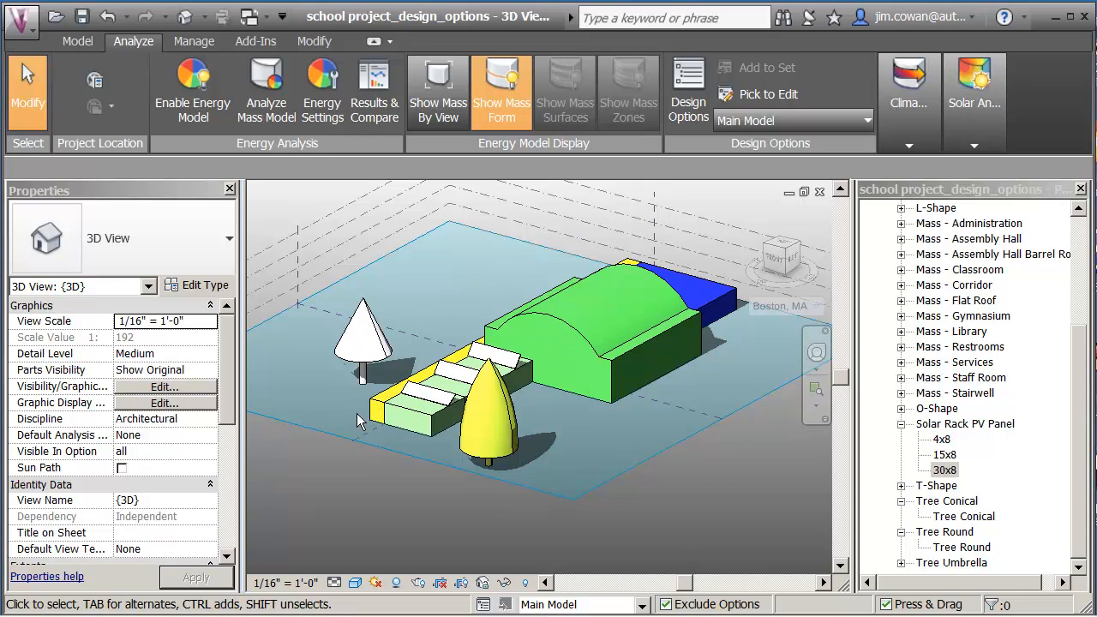
- Switch the active design option to Single level (primary), and from there to Stacked Classrooms
left_click(735, 122)
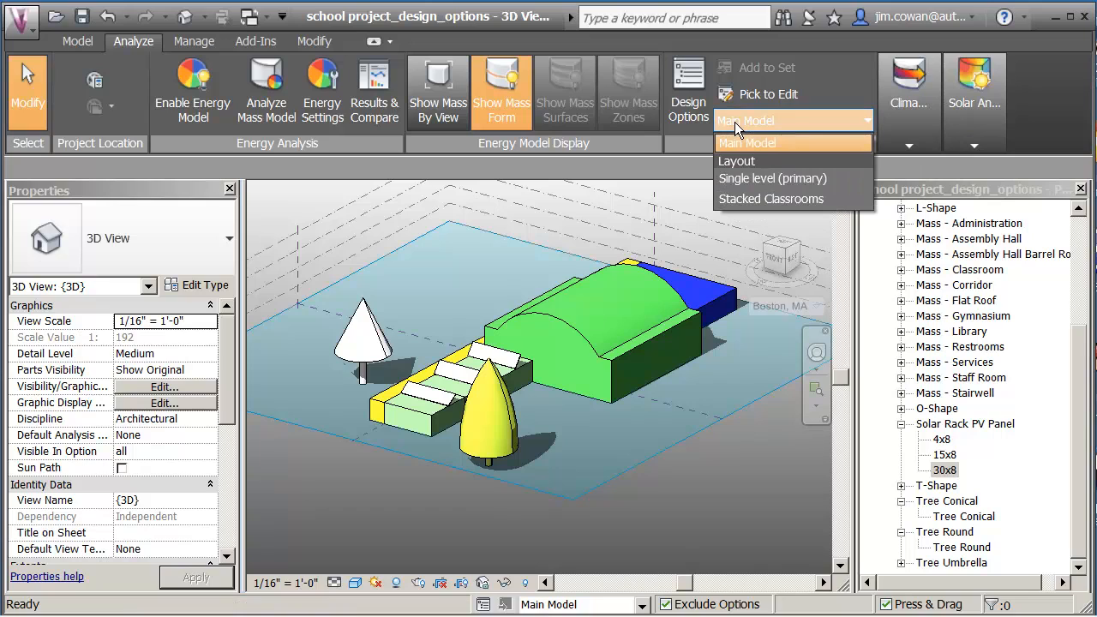
left_click(744, 178)
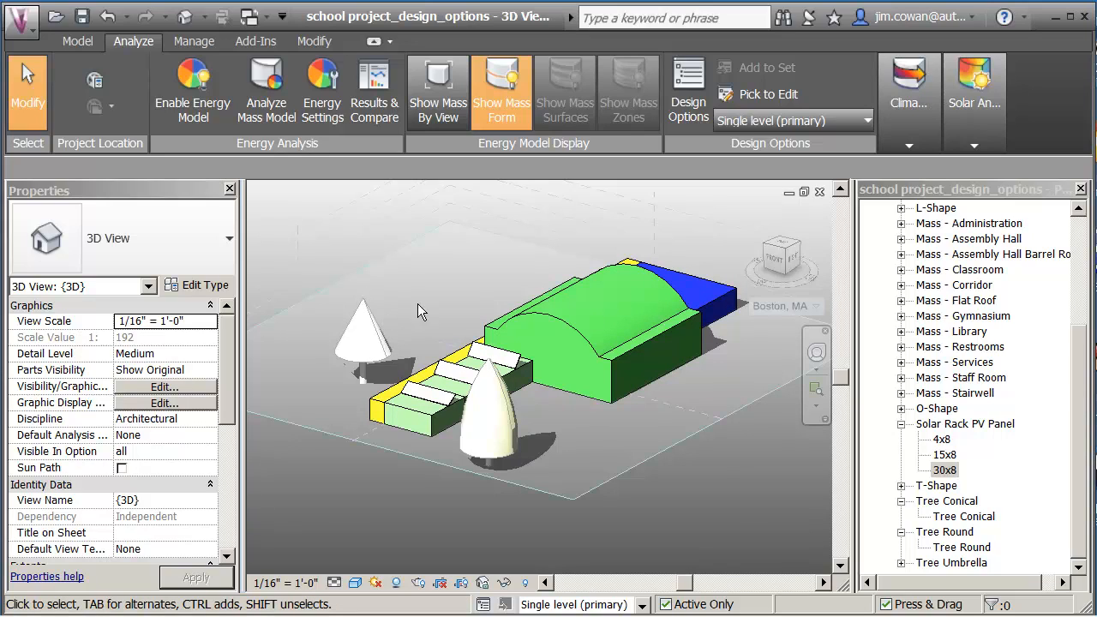
left_click(771, 120)
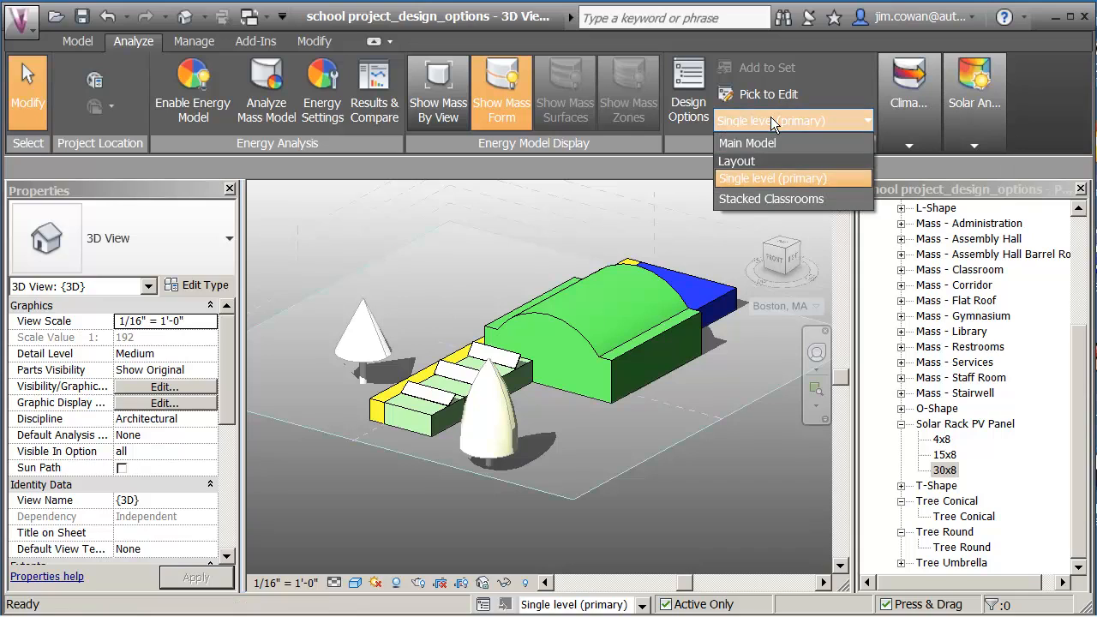
left_click(744, 199)
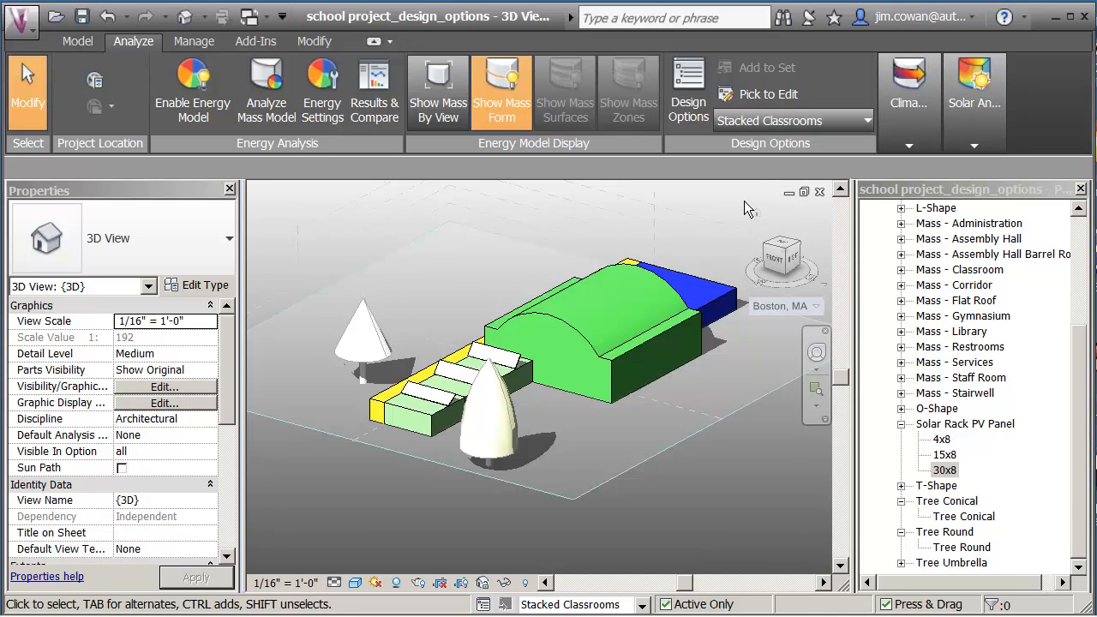
- Delete the two solar panels on the middle classroom and the classroom beside the assembly hall
scroll(543, 451, "up", 2)
middle_click_drag(571, 417, 598, 418)
middle_click_drag(404, 281, 413, 287)
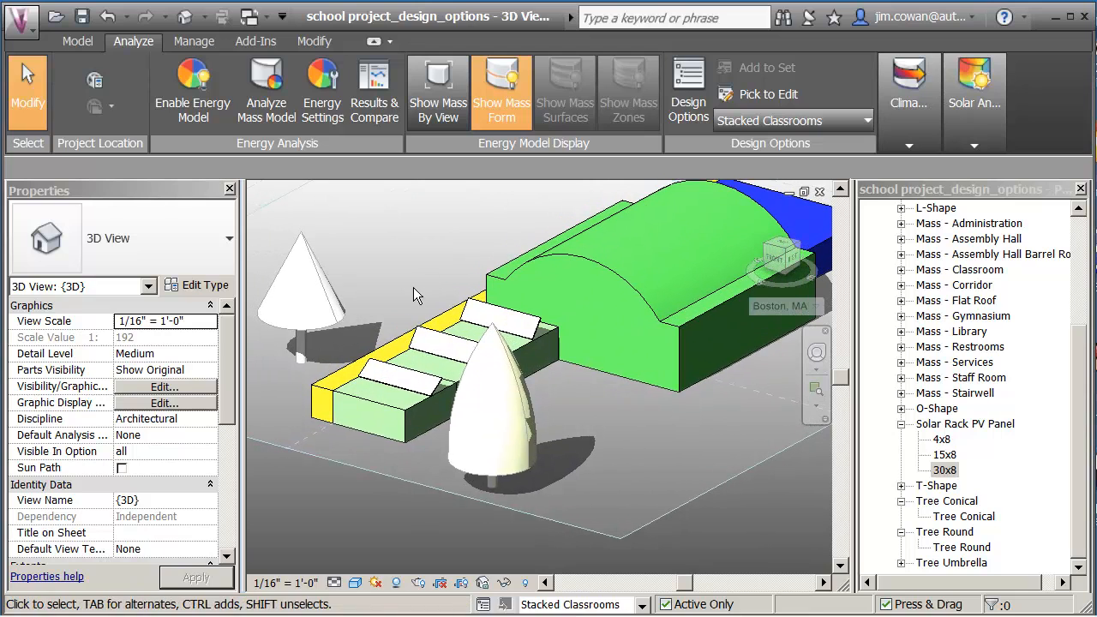
left_click(439, 336)
left_click_drag(431, 292, 437, 336)
left_click(483, 301)
key("Delete")
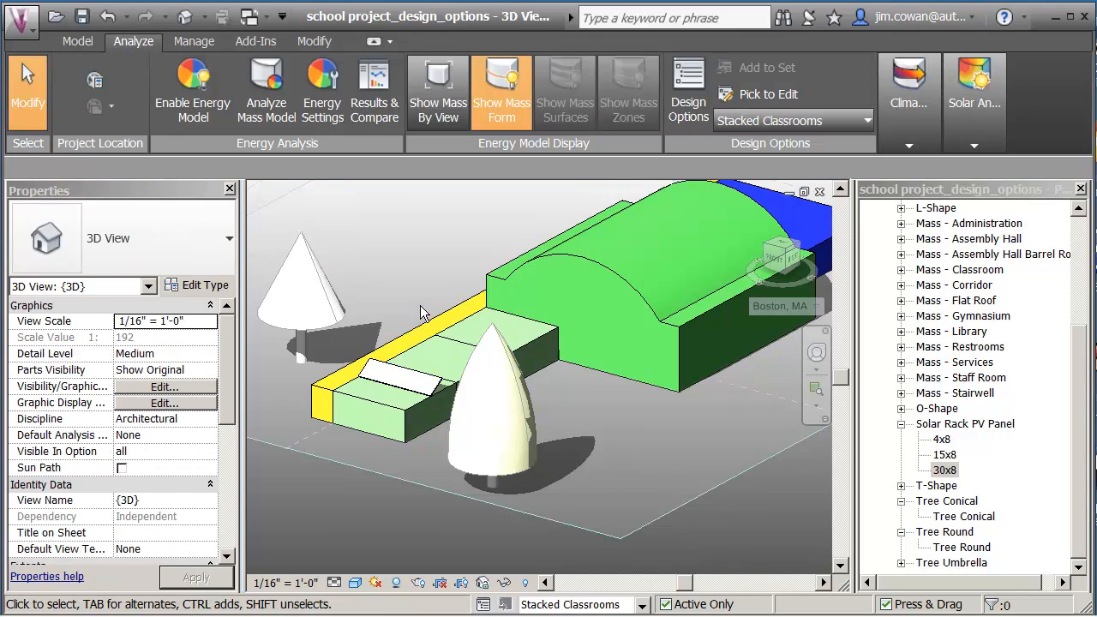
- Stack the middle classroom on the one beside the assembly hall, aligning its base to that roof and its end to the hall's front wall
middle_click_drag(401, 269, 405, 282)
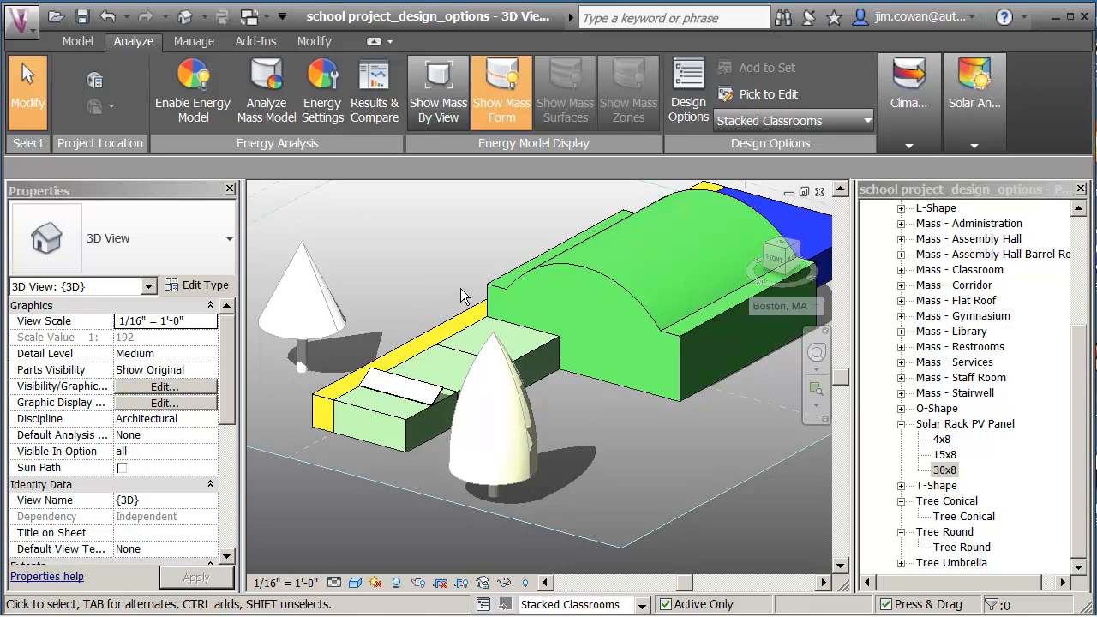
middle_click_drag(630, 488, 606, 410, "shift")
scroll(606, 410, "up", 2)
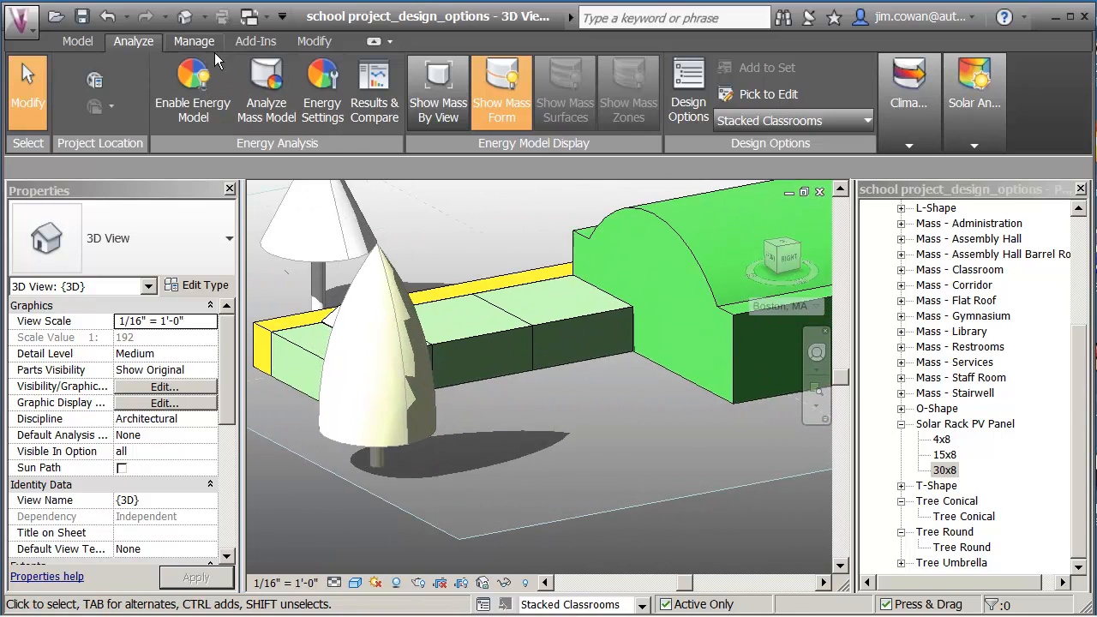
left_click(311, 42)
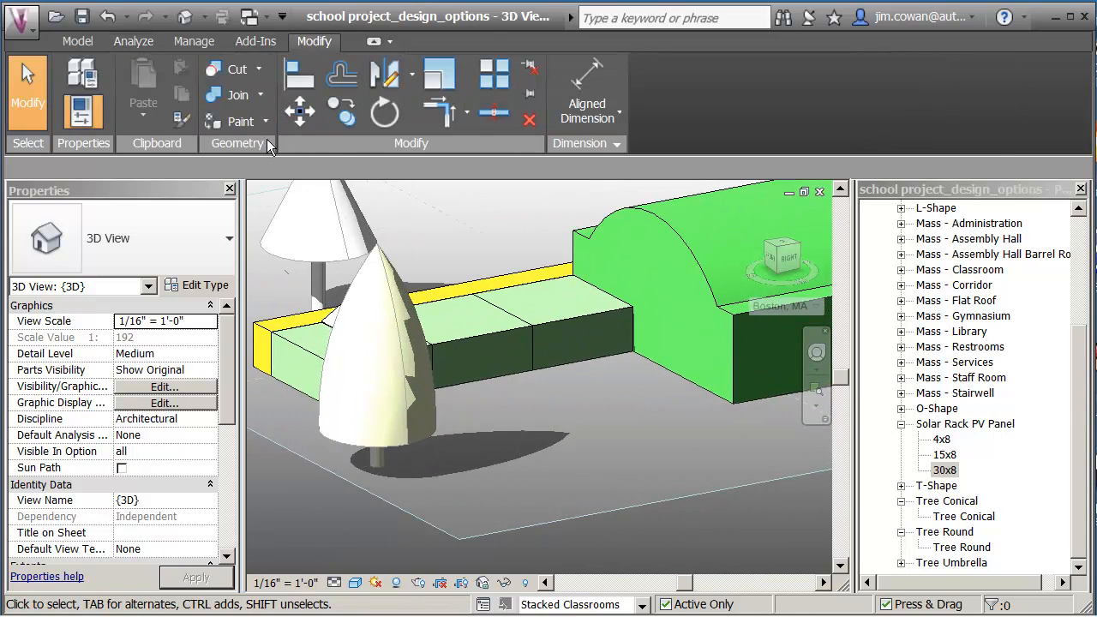
left_click(300, 77)
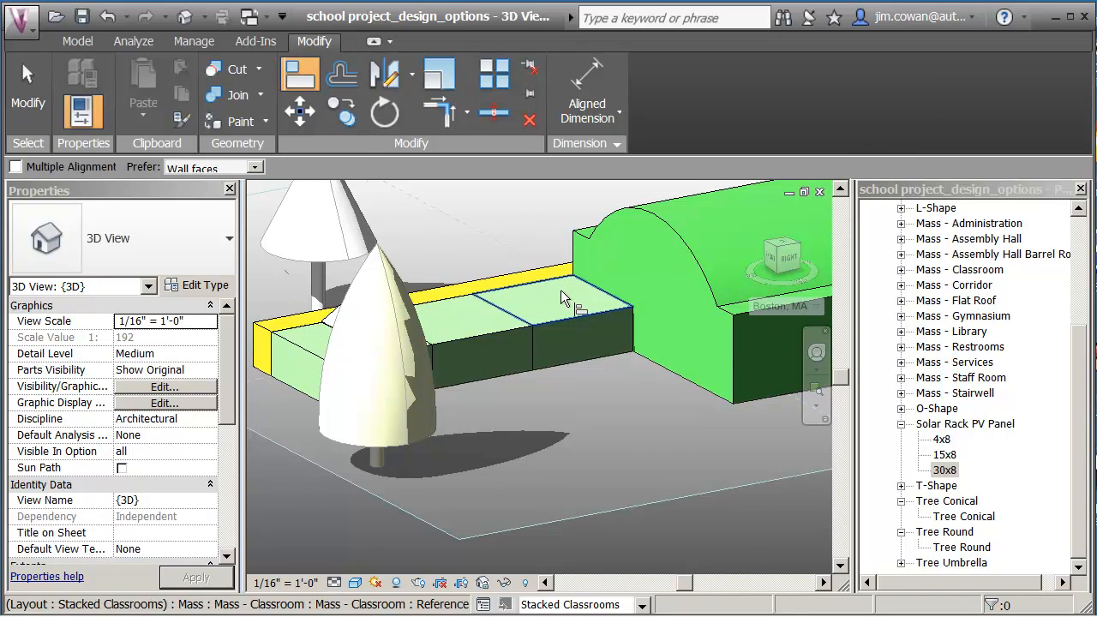
left_click(561, 290)
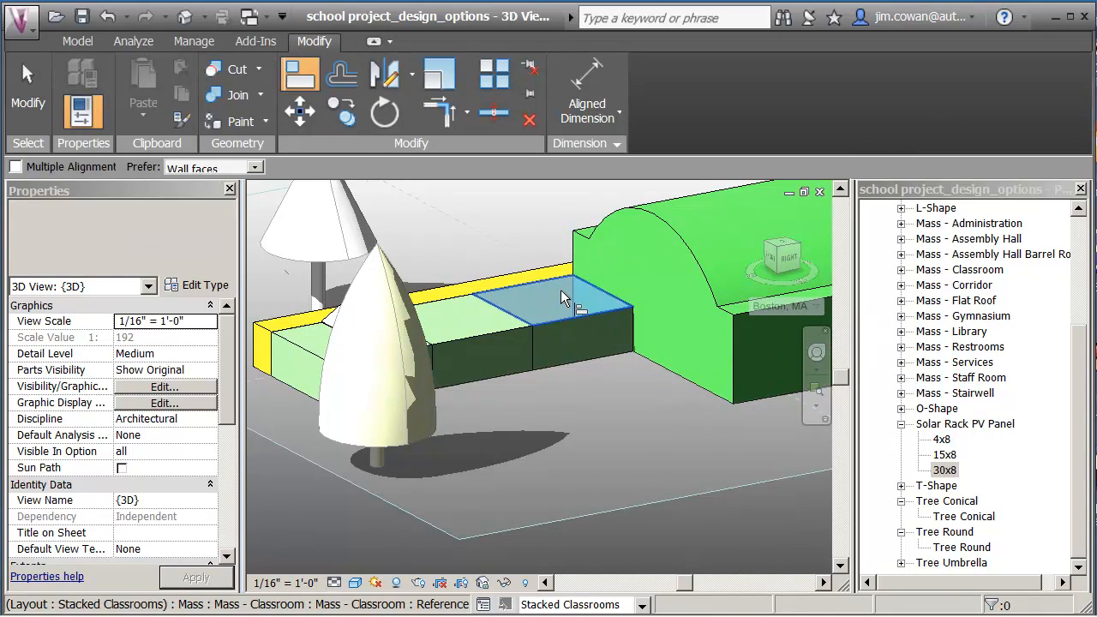
left_click(500, 388)
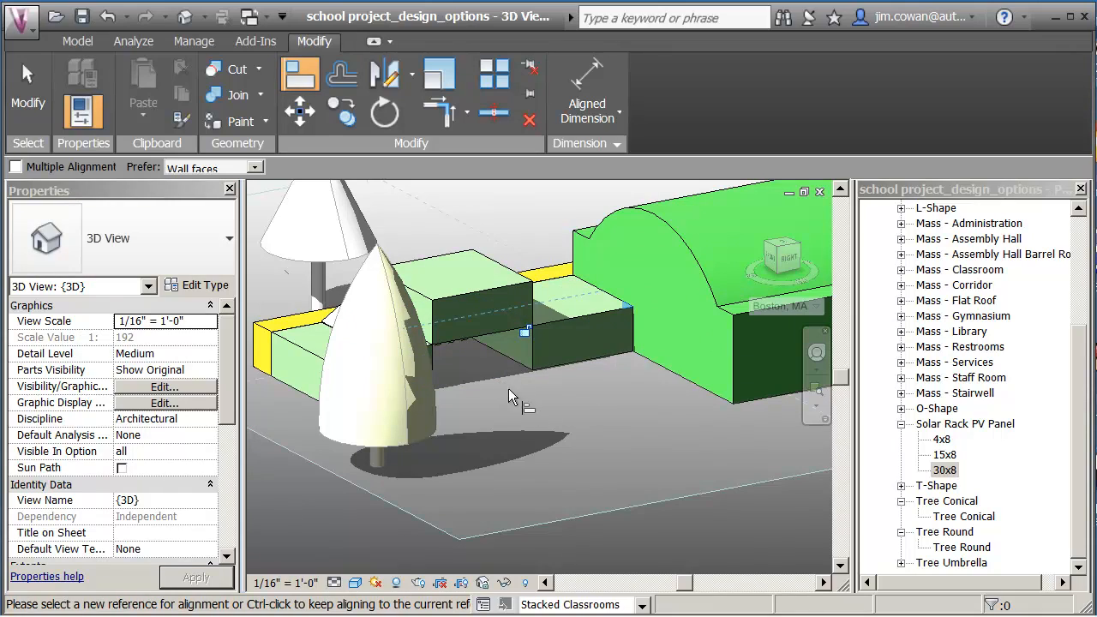
left_click(612, 240)
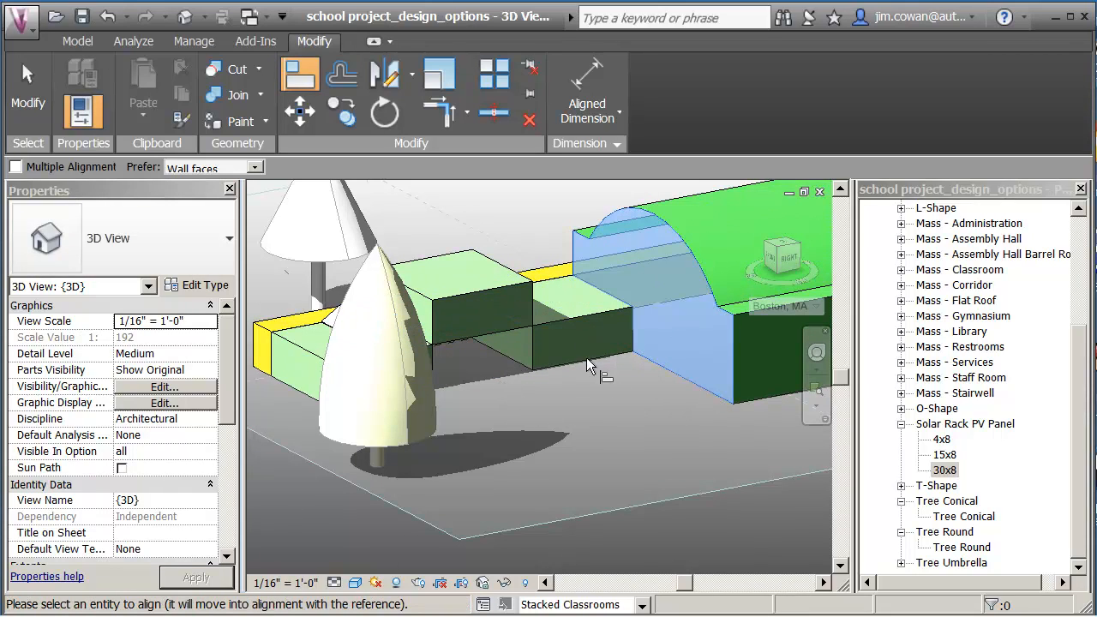
left_click(535, 301)
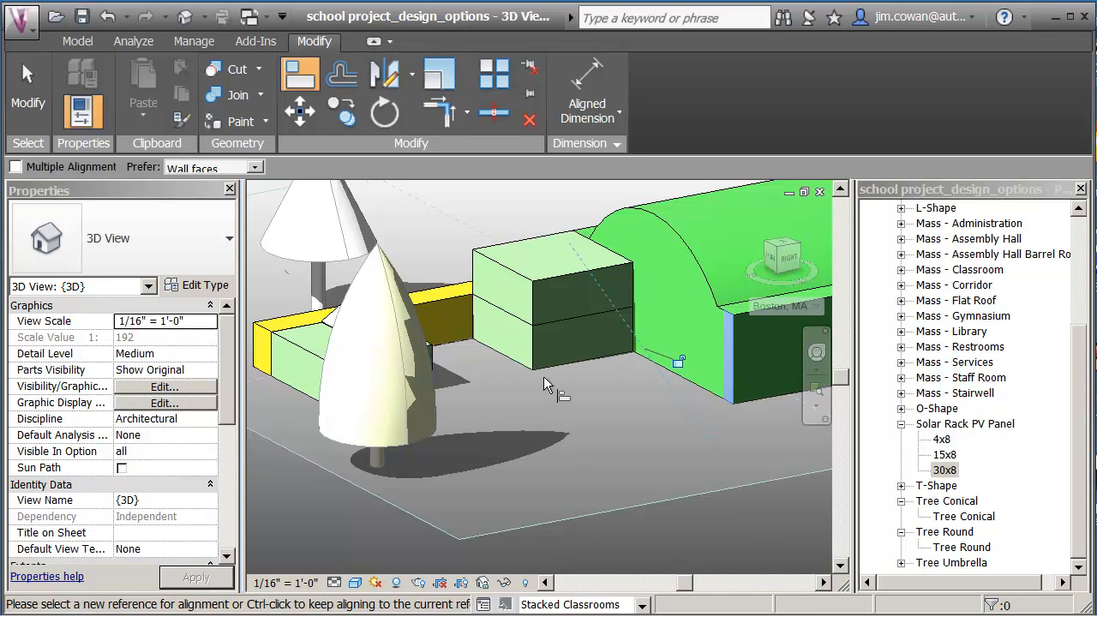
- Align the remaining classroom against the lower classroom's outer side and the assembly hall's front wall
left_click(560, 352)
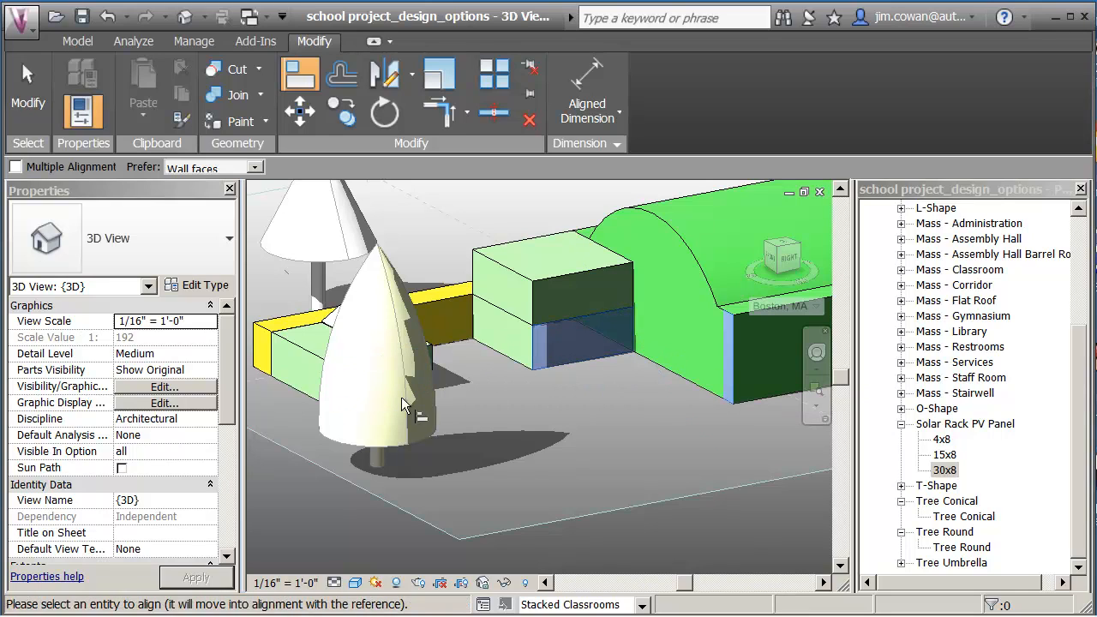
left_click(288, 367)
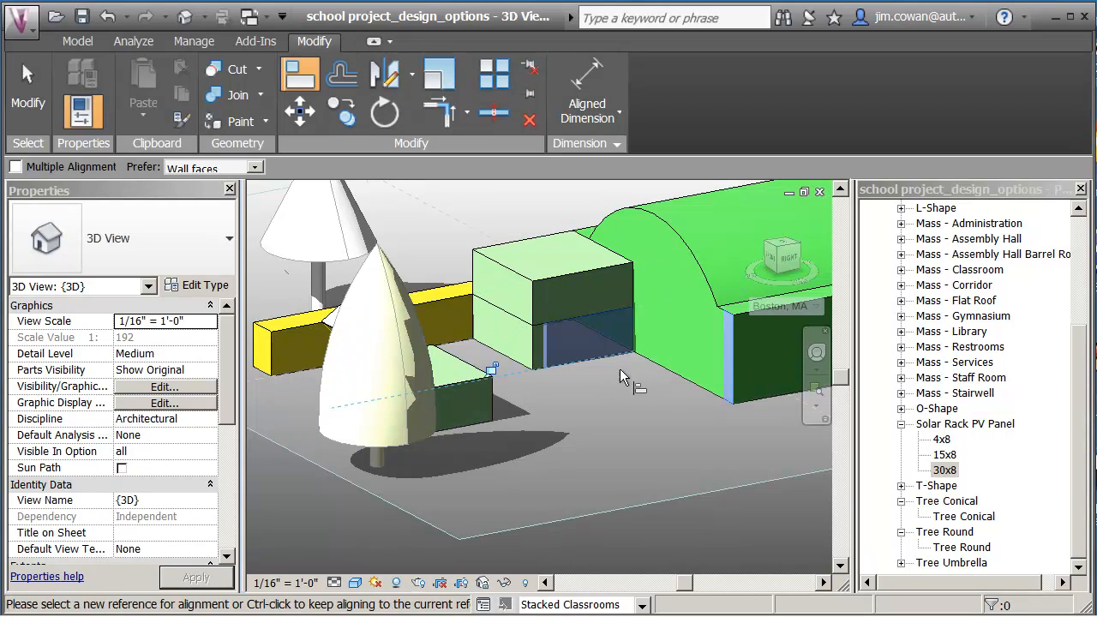
left_click(658, 349)
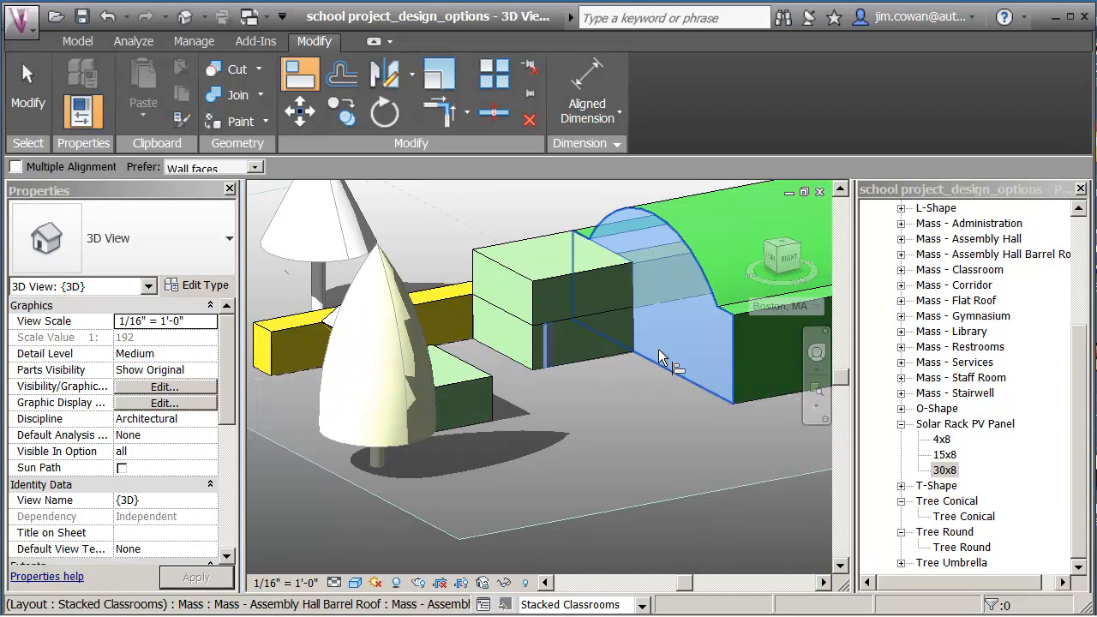
left_click(474, 377)
mouse_move(568, 421)
middle_mouse_down()
mouse_move(565, 448)
mouse_move(549, 432)
middle_mouse_up()
key("Escape")
key("Escape")
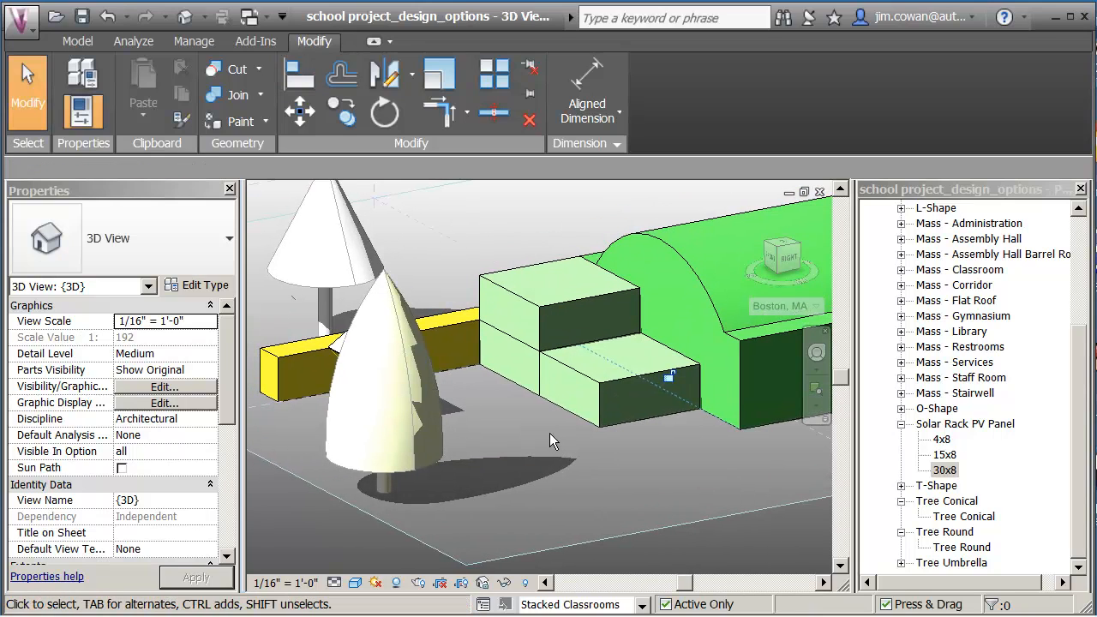
- Set the corridor mass's depth to 170' 0" and apply it
left_click(279, 391)
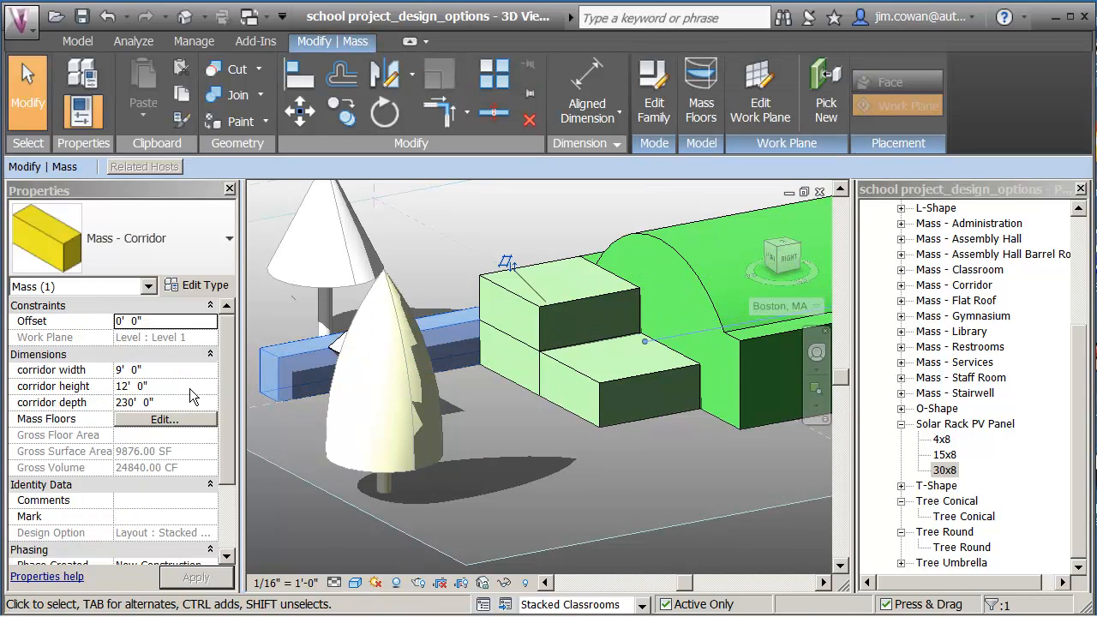
left_click(181, 402)
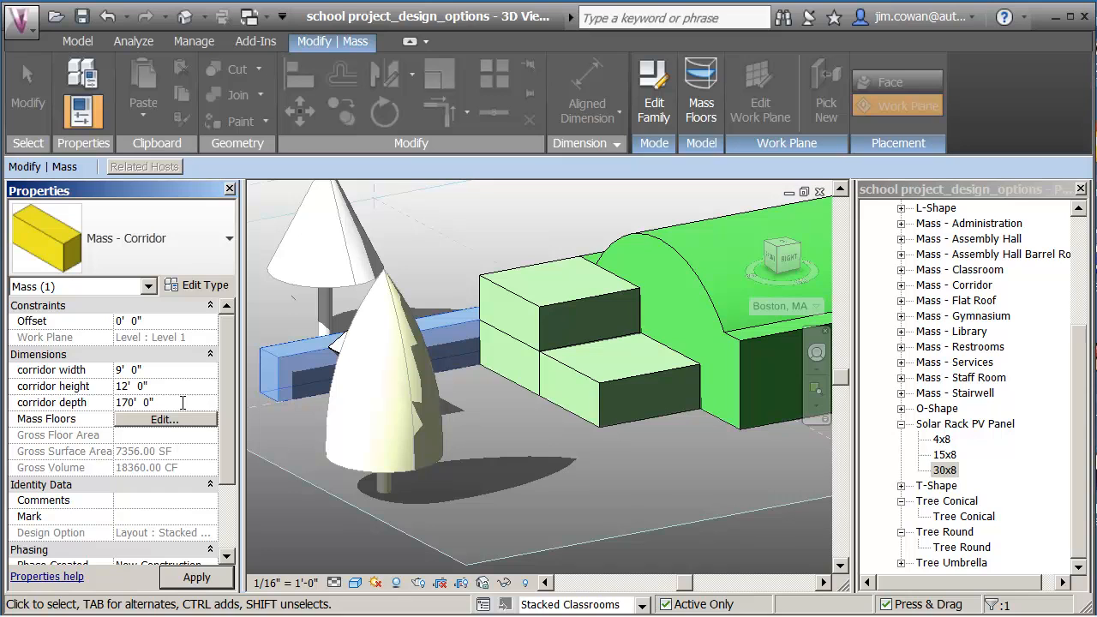
left_click(209, 582)
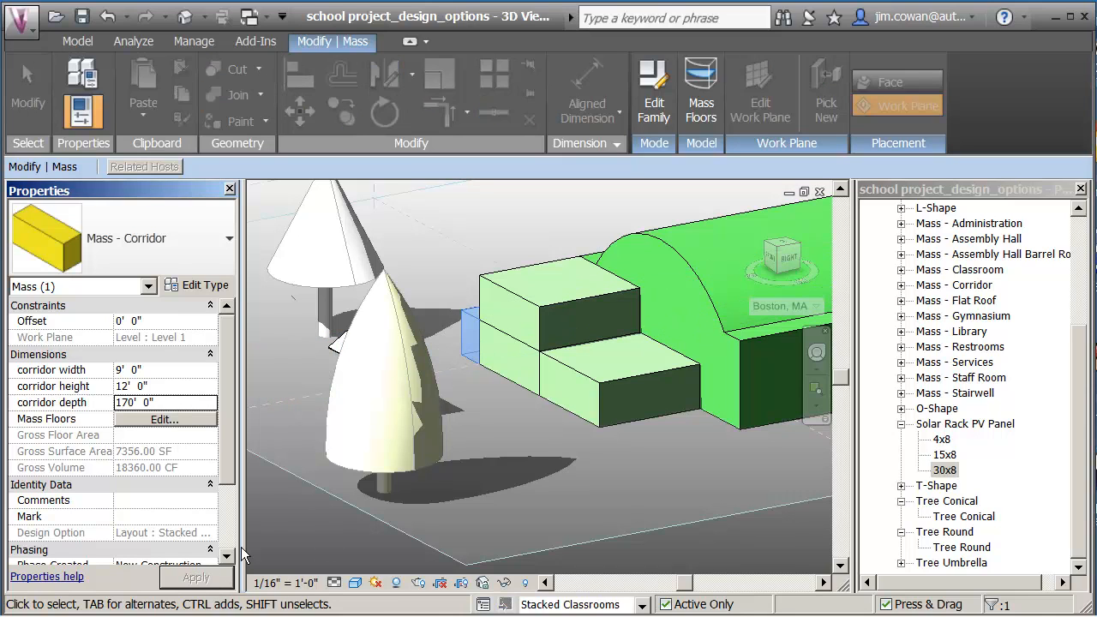
left_click(527, 410)
- Create two more 30x8 solar rack PV panels like the leftover one, placed on the roof face of the stacked upper classroom
middle_click_drag(545, 411, 578, 480, "shift")
middle_click_drag(655, 358, 491, 366)
scroll(573, 321, "down", 2)
scroll(486, 357, "down", 1)
scroll(435, 419, "up", 1)
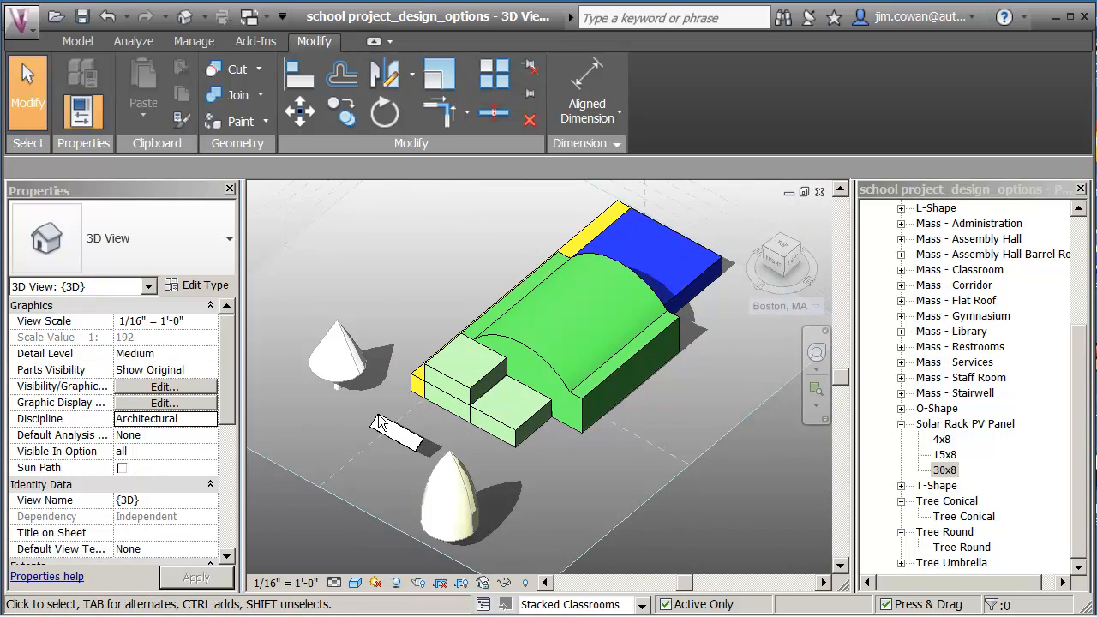
scroll(378, 428, "up", 3)
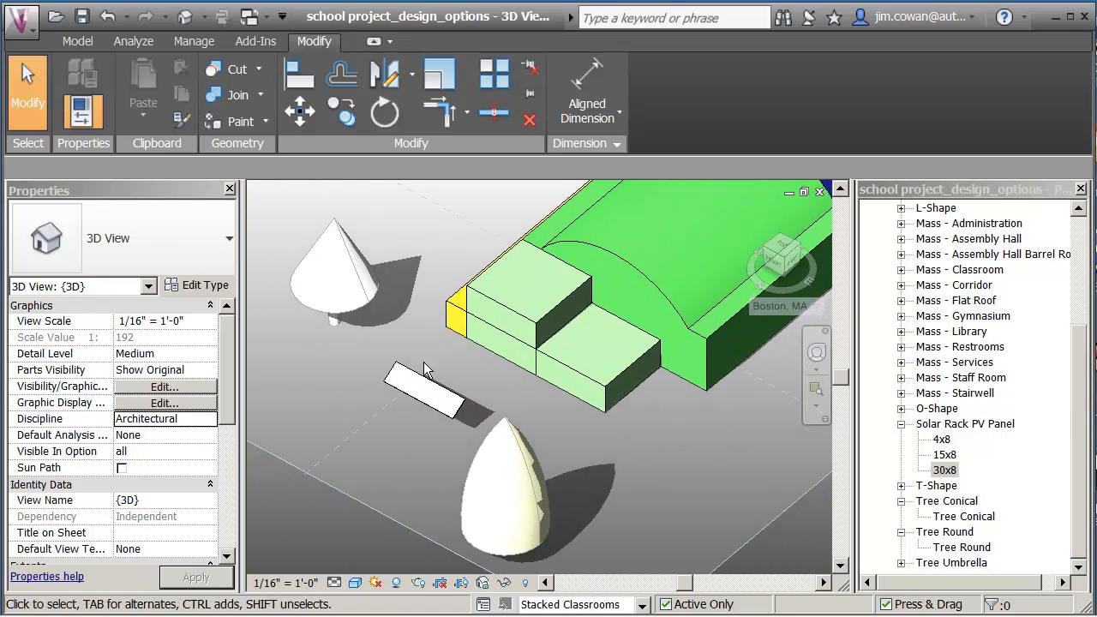
right_click(405, 378)
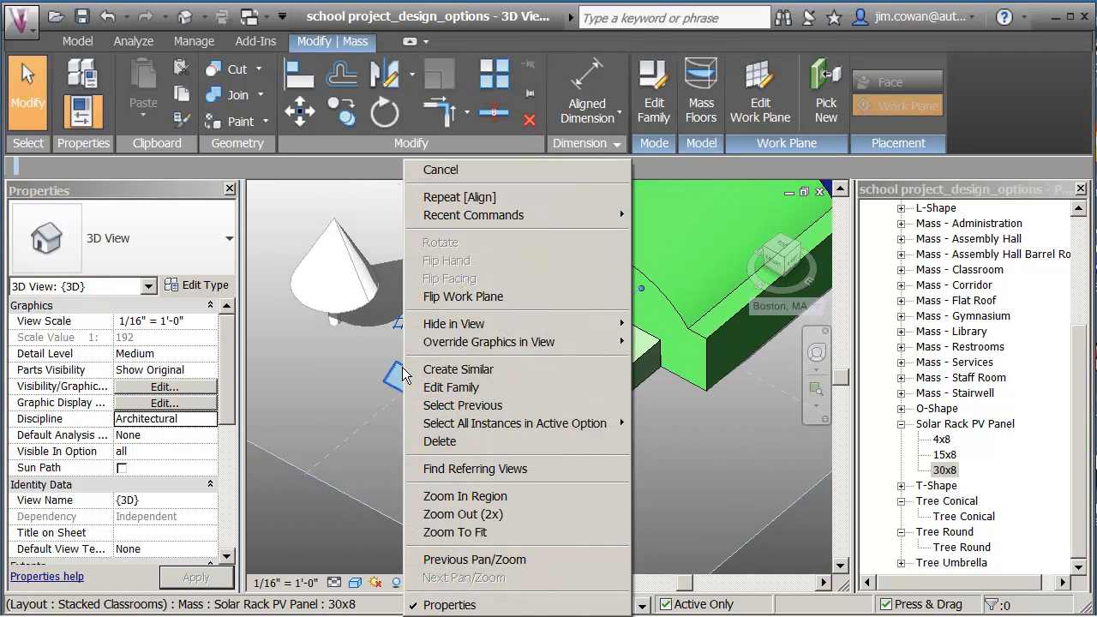
left_click(445, 378)
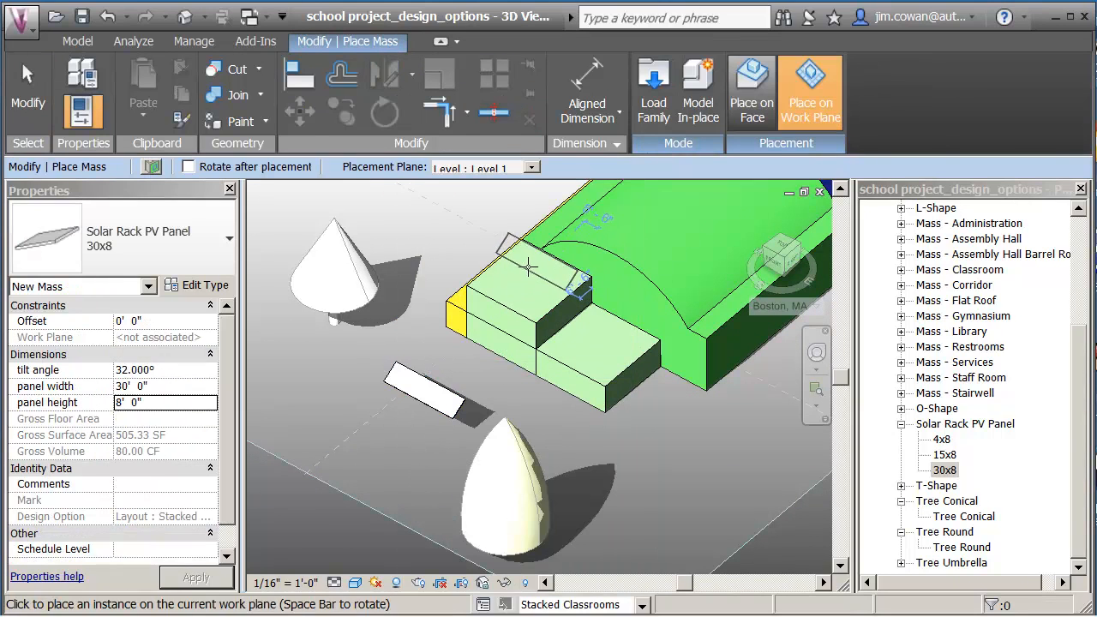
left_click(752, 90)
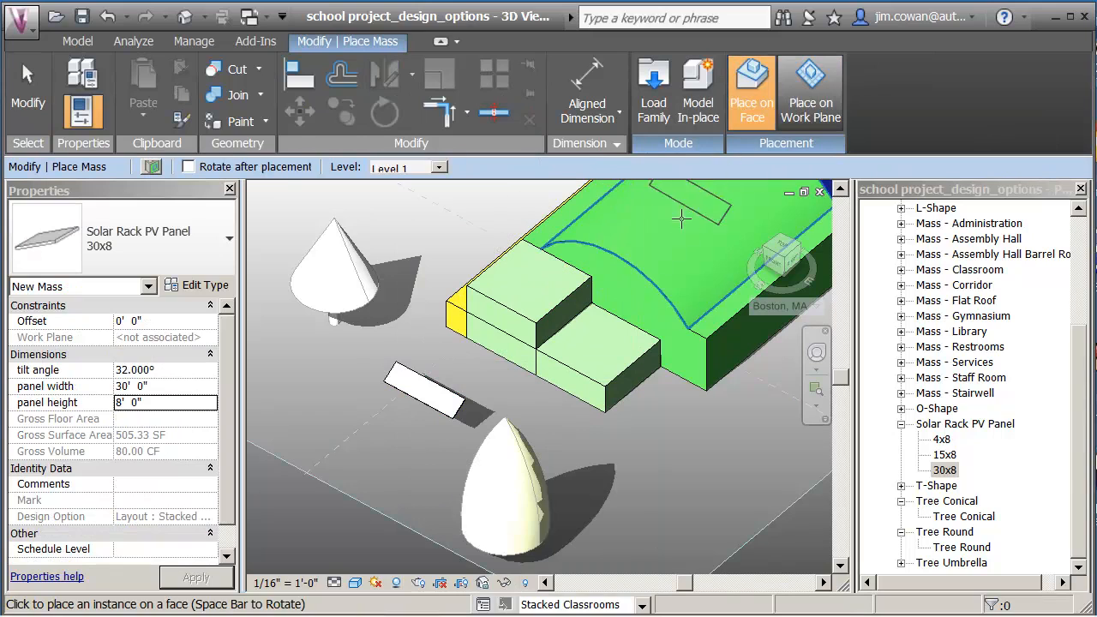
left_click(539, 271)
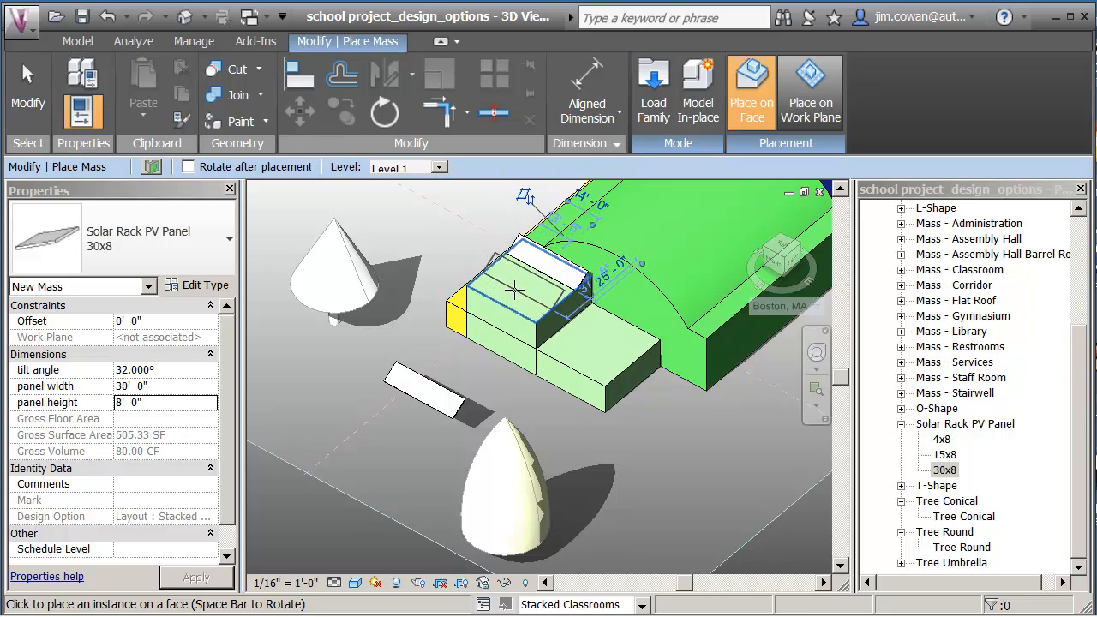
left_click(514, 290)
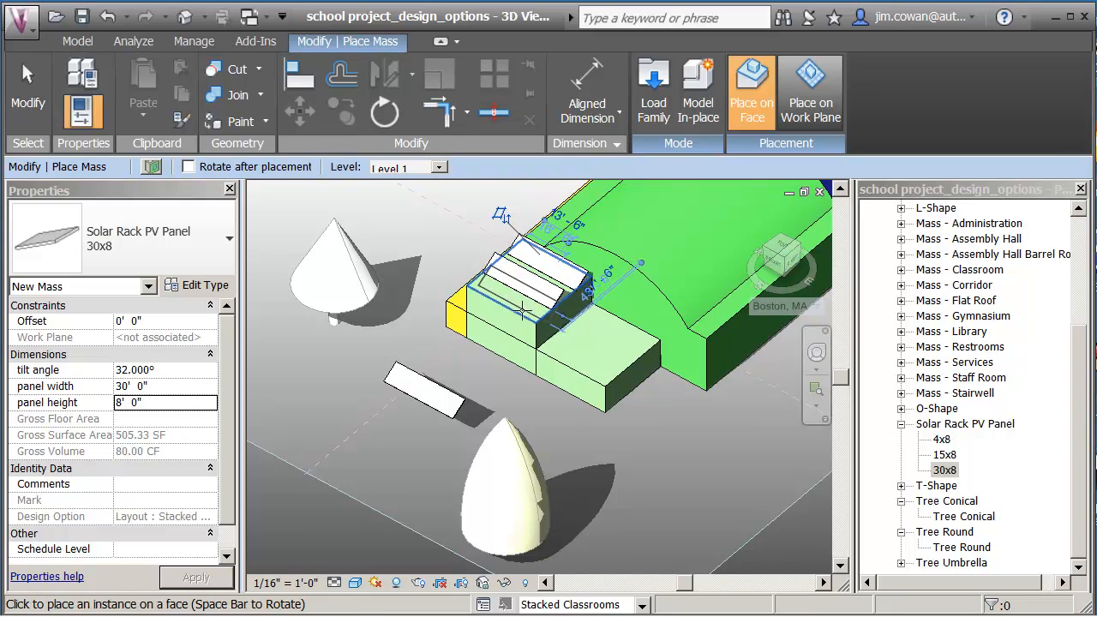
- Place two 30x8 solar rack PV panels on the roof of the exposed lower classroom and end the placement
left_click(606, 332)
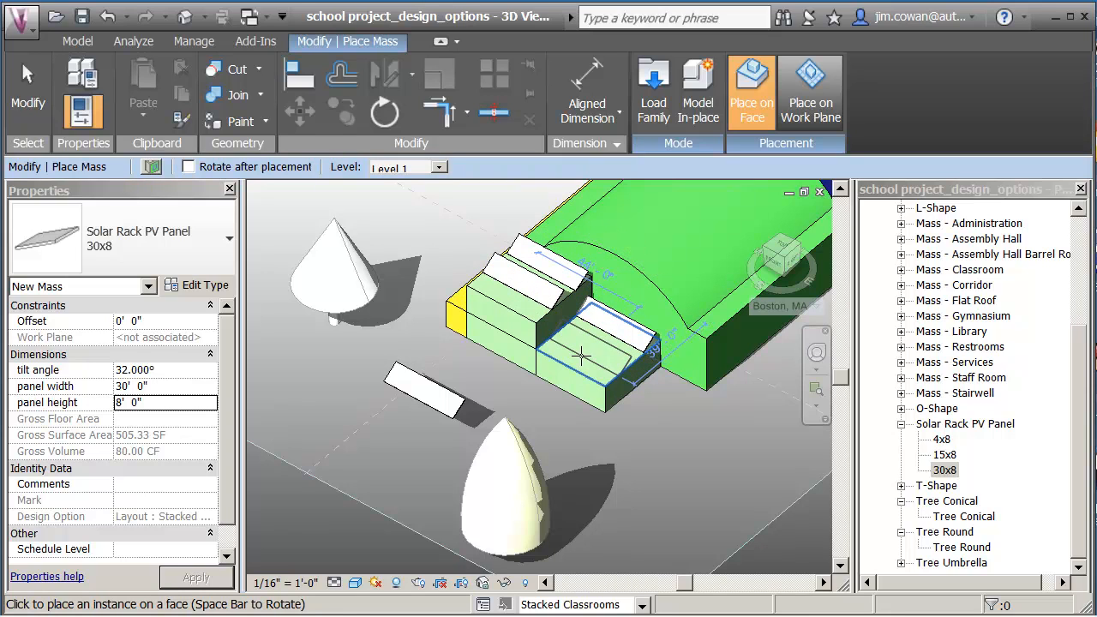
left_click(581, 355)
key("Escape")
key("Escape")
- Delete the leftover solar panel floating apart from the building
left_click(453, 395)
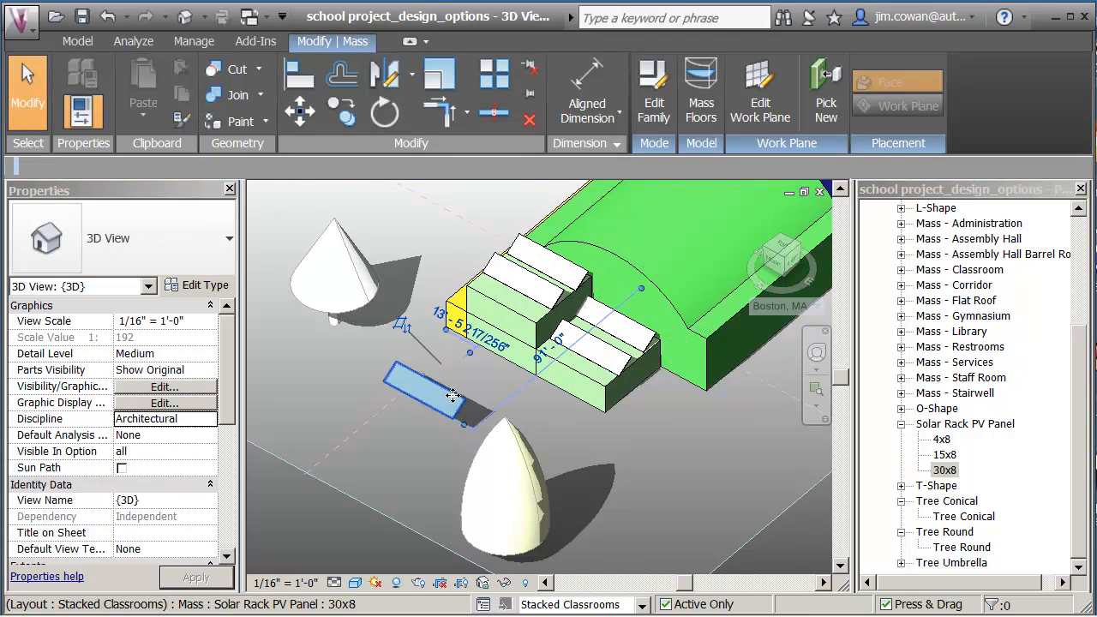
key("Delete")
scroll(452, 390, "down", 1)
middle_click_drag(452, 389, 617, 432)
scroll(584, 415, "up", 1)
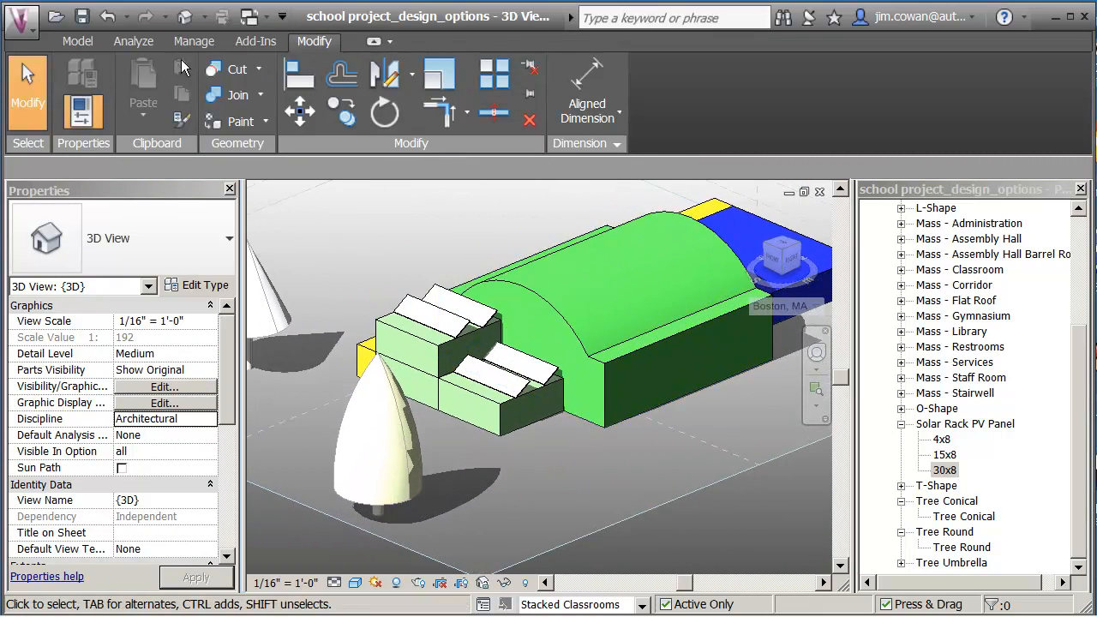
- Switch the active design option to Main Model and review the primary single-level layout
left_click(135, 41)
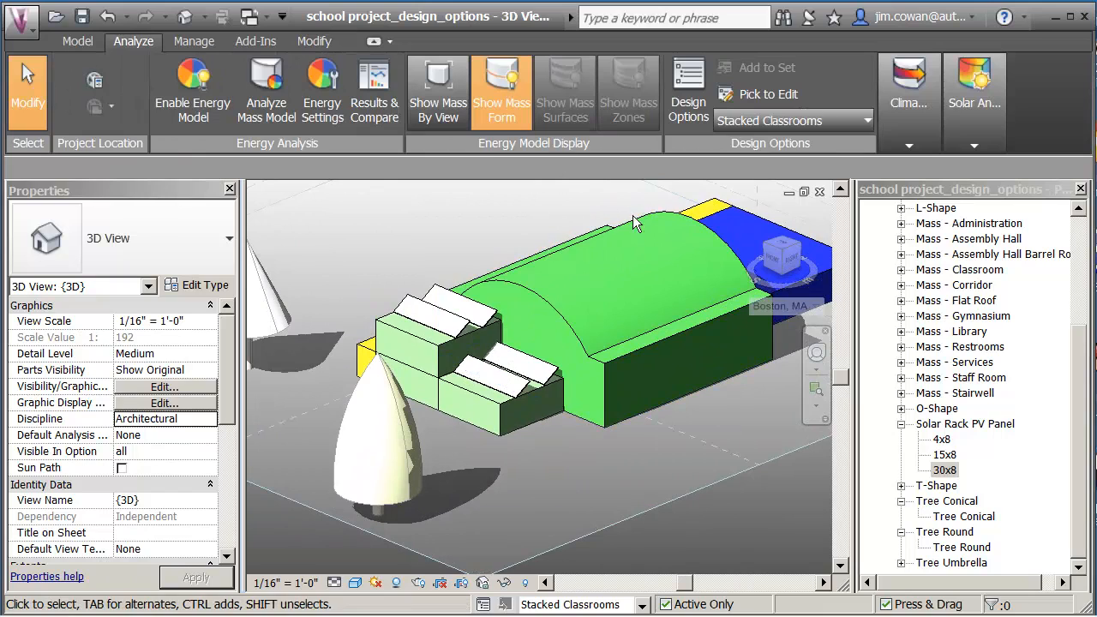
left_click(757, 118)
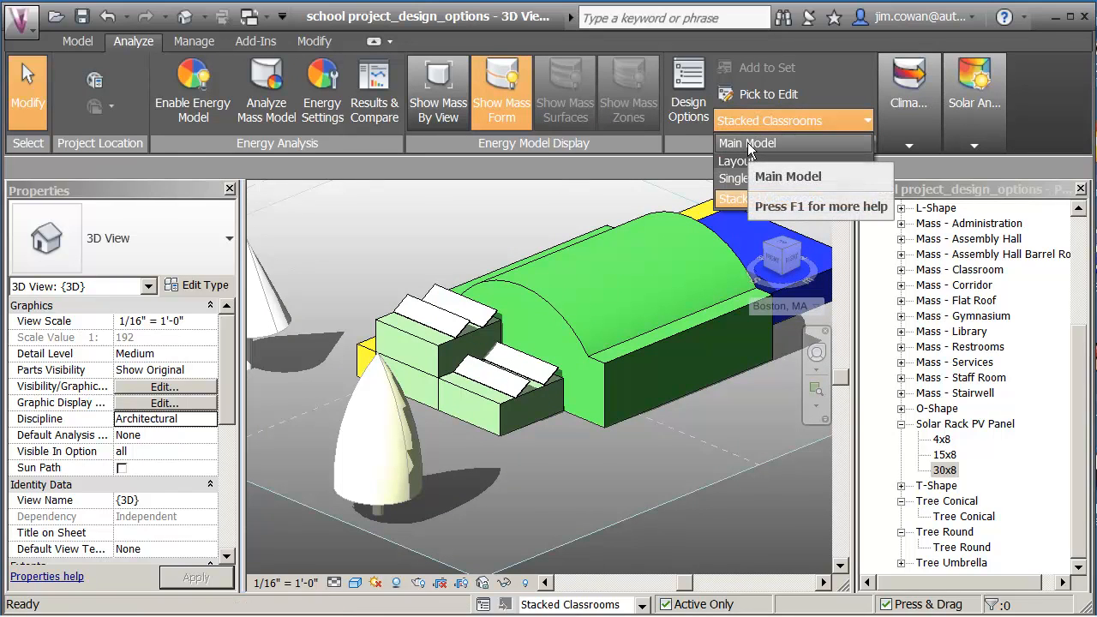
left_click(748, 143)
middle_click_drag(570, 255, 625, 228)
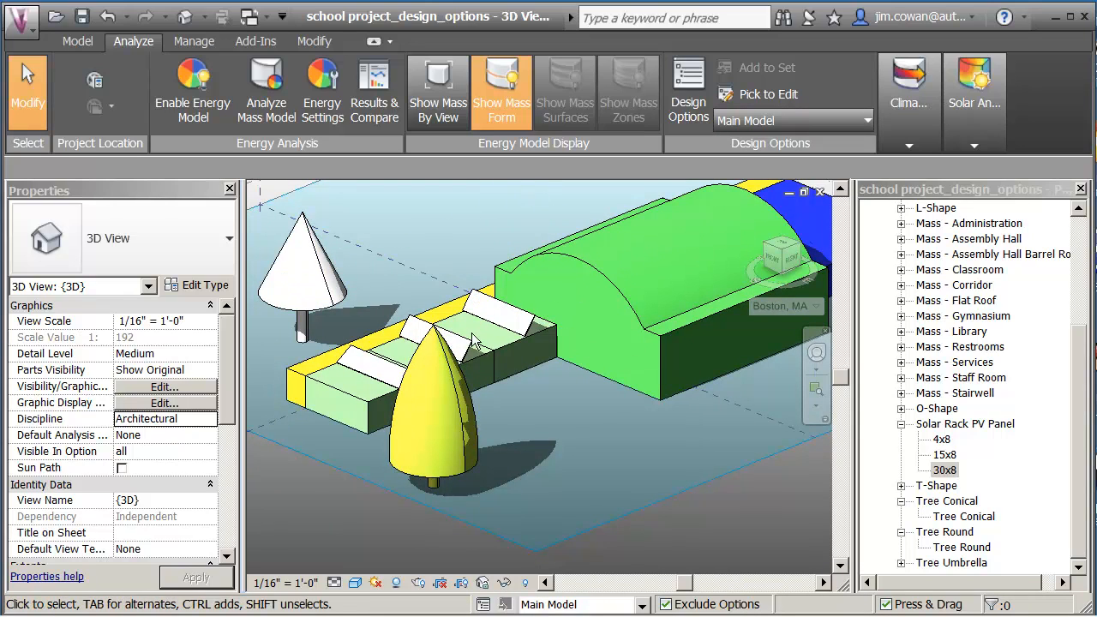
- Make Stacked Classrooms the active design option again and review the whole stacked layout
left_click(750, 121)
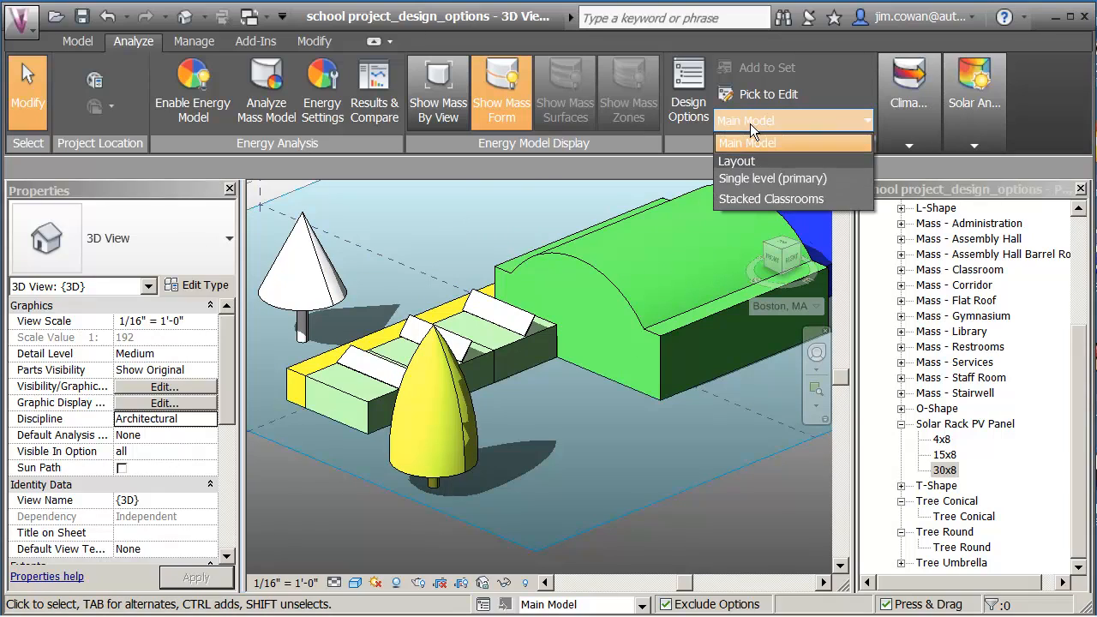
left_click(741, 198)
middle_click_drag(590, 457, 517, 373, "shift")
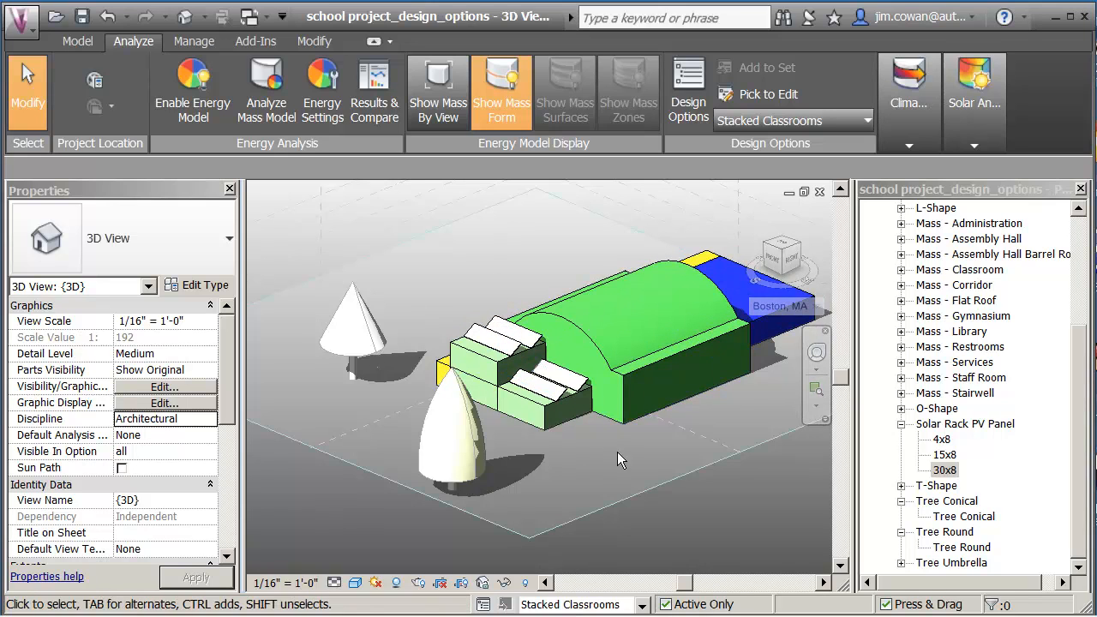
middle_click_drag(617, 452, 595, 460, "shift")
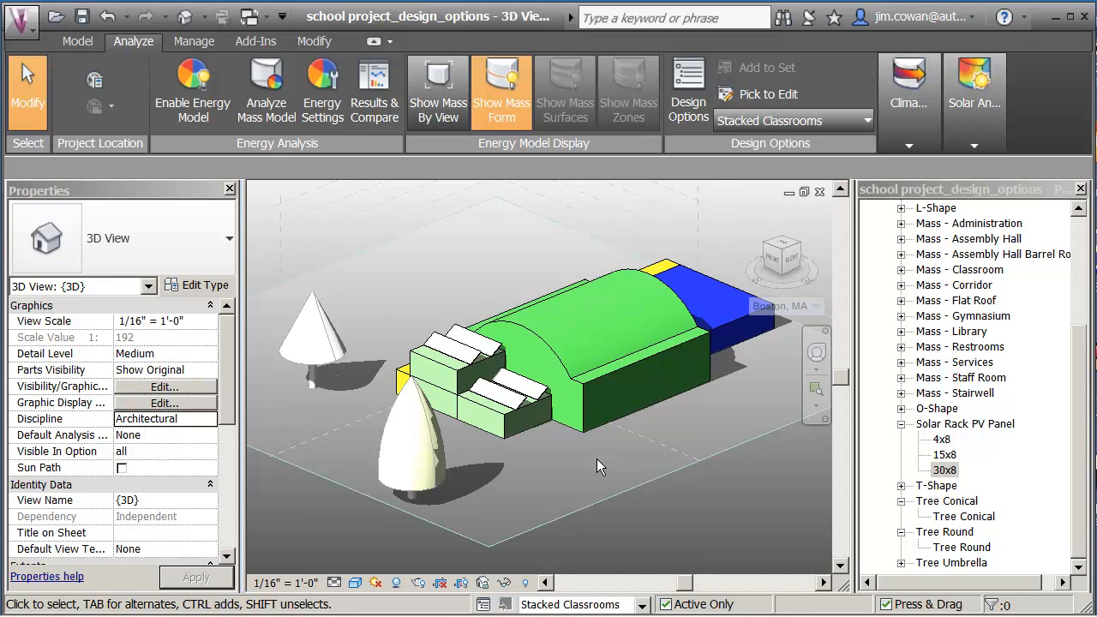